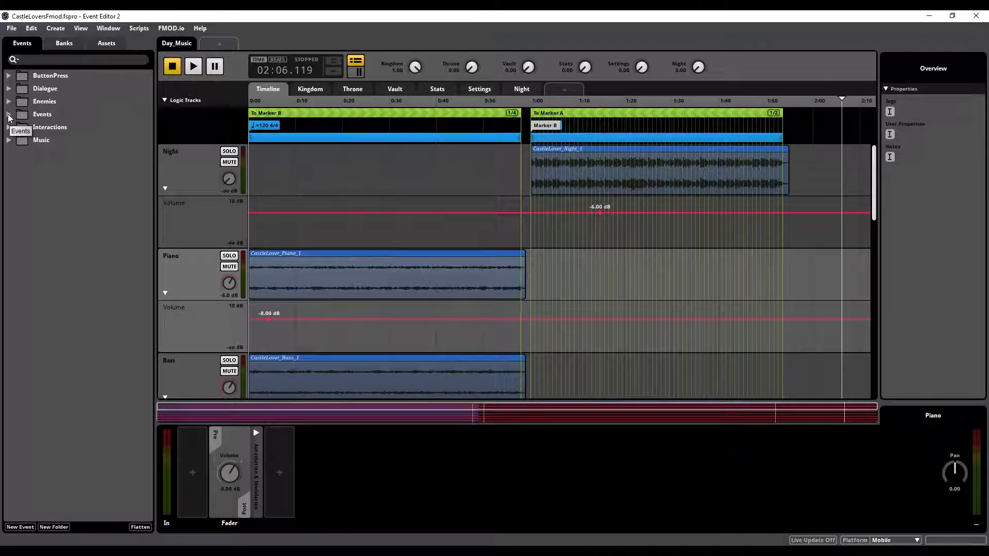
# Step: Expand the Events folder and view the timelines of Event_Building, Event_Collapse and Event_Danger
pyautogui.click(8, 113)
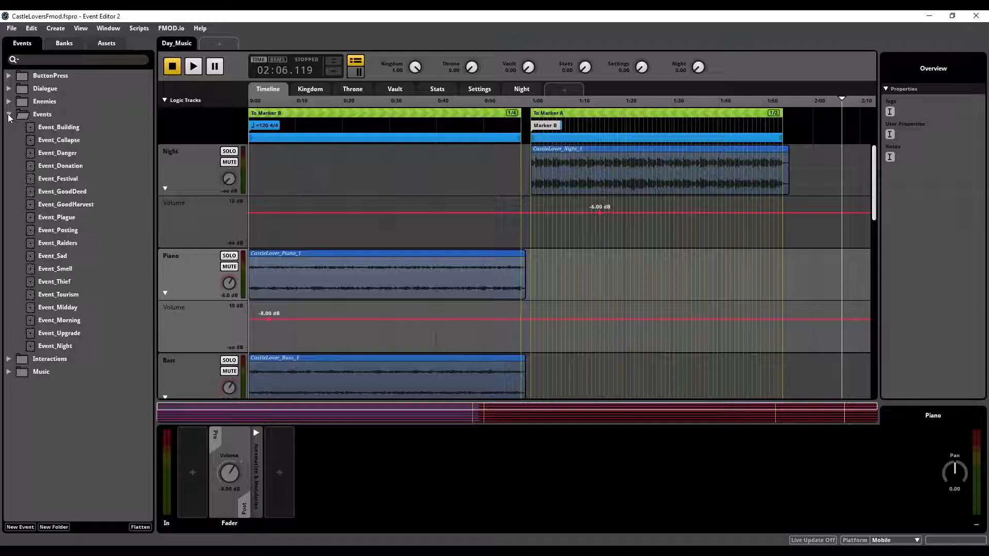
pyautogui.click(60, 127)
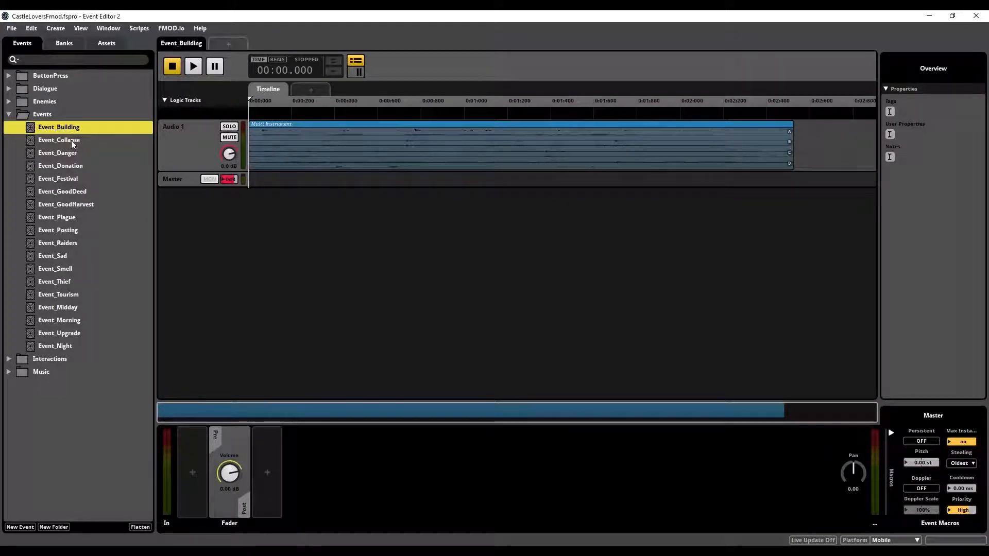
pyautogui.click(71, 140)
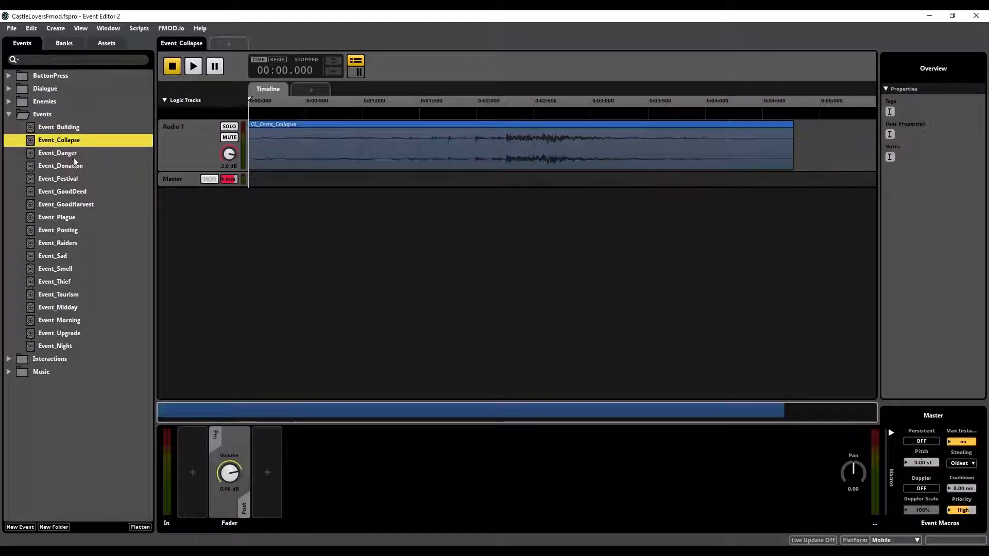
pyautogui.click(76, 153)
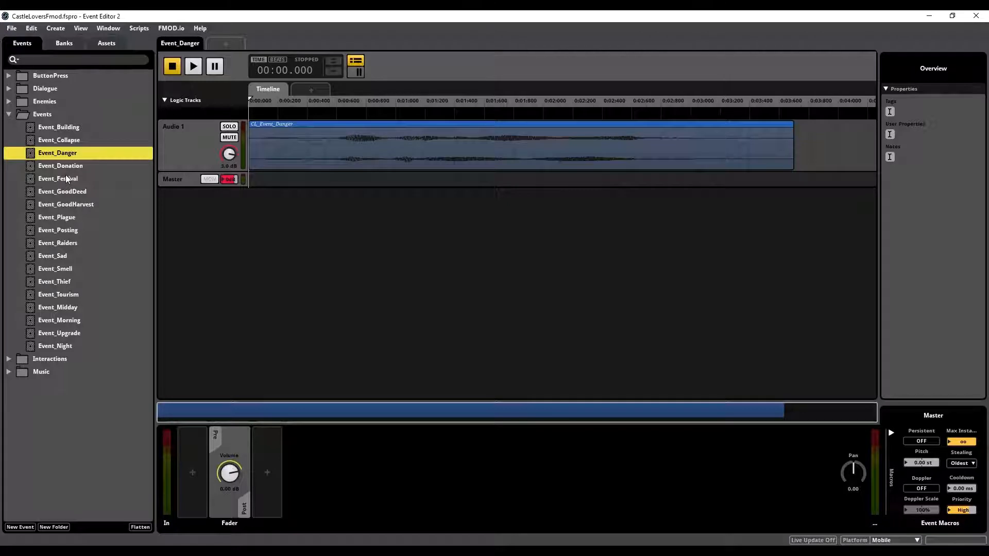
# Step: Audition Event_Building repeatedly and select its multi instrument to examine the playlist of sound variations
pyautogui.click(64, 127)
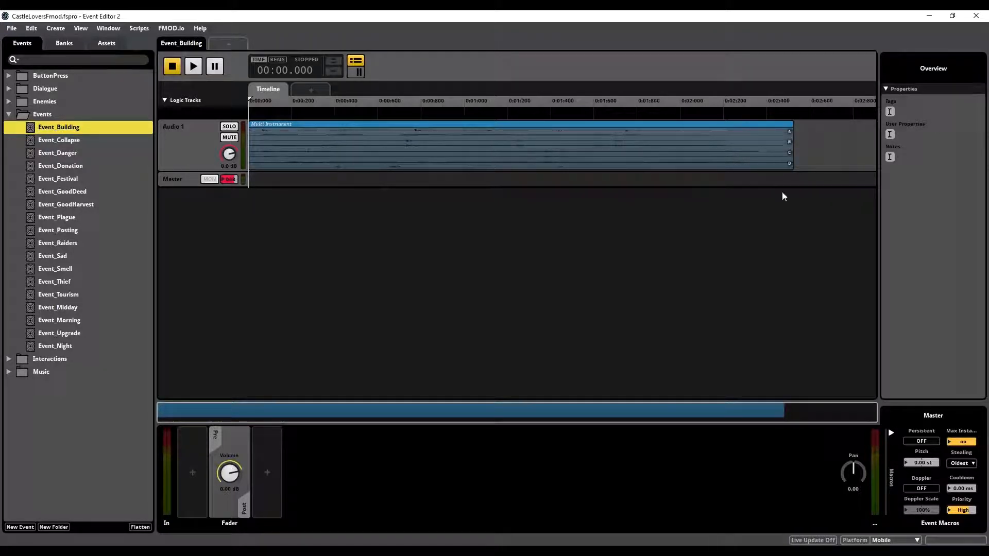
pyautogui.press('space')
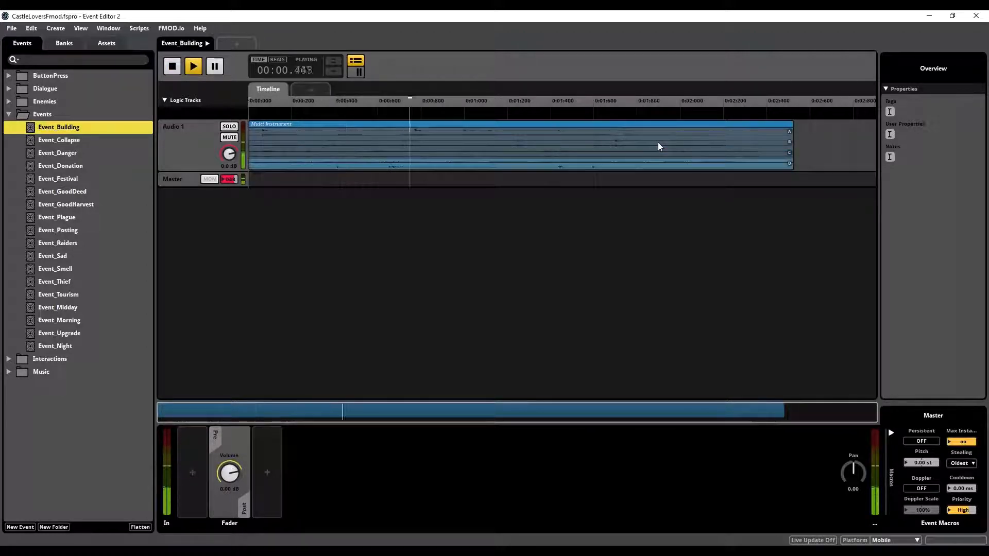
pyautogui.press('space')
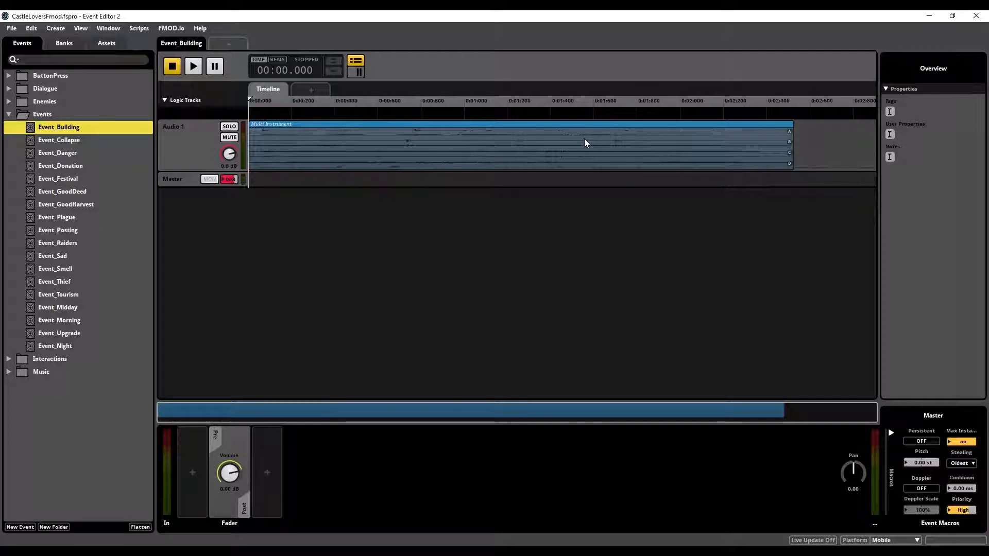
pyautogui.click(555, 150)
pyautogui.press('space')
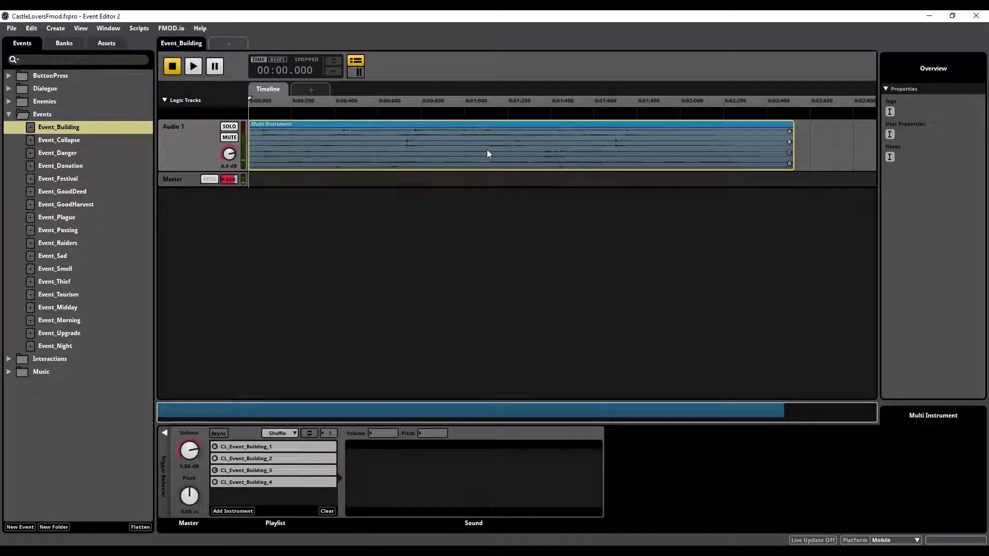
# Step: Audition Event_Collapse and Event_Danger, selecting each event's audio clip on the timeline to view its source sound
pyautogui.click(66, 142)
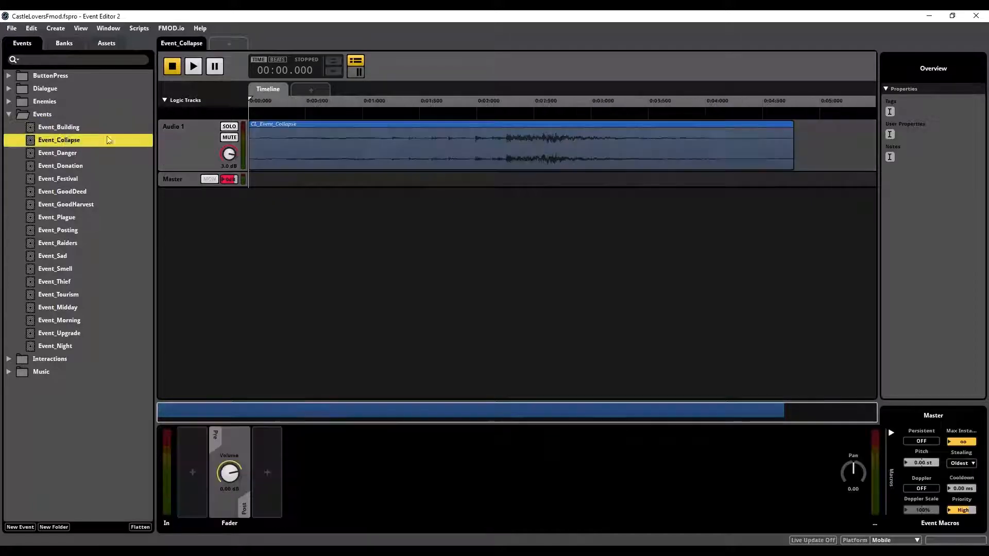
pyautogui.click(463, 159)
pyautogui.press('space')
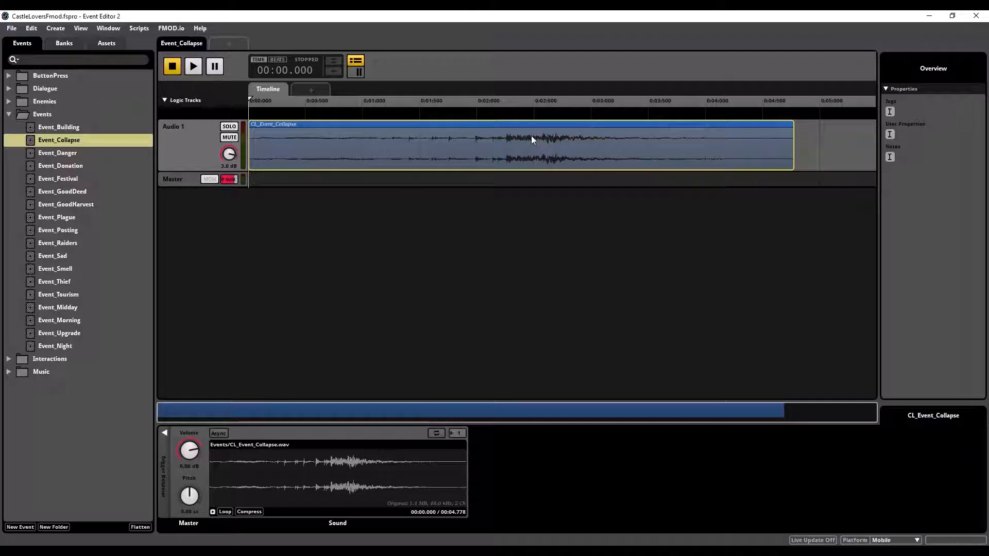
pyautogui.press('space')
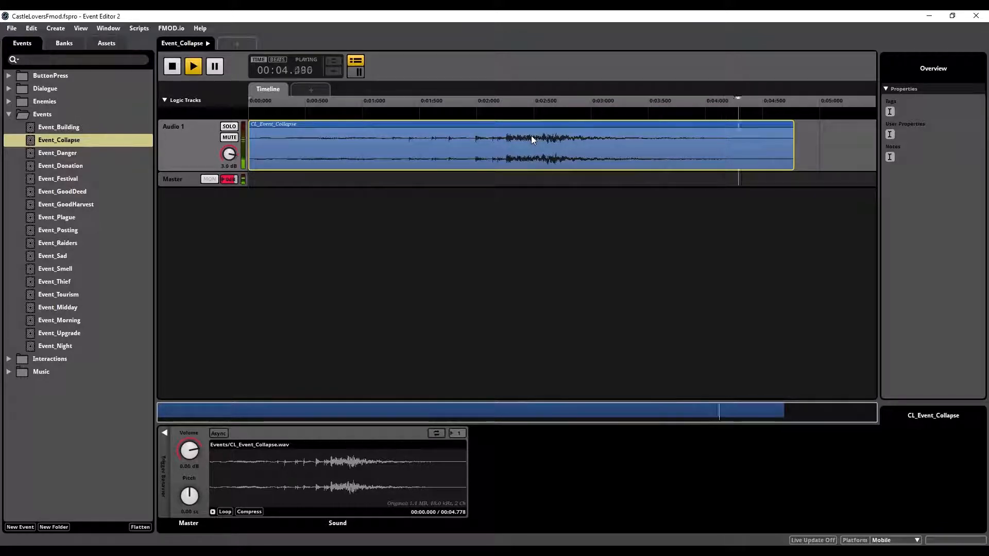
pyautogui.click(66, 153)
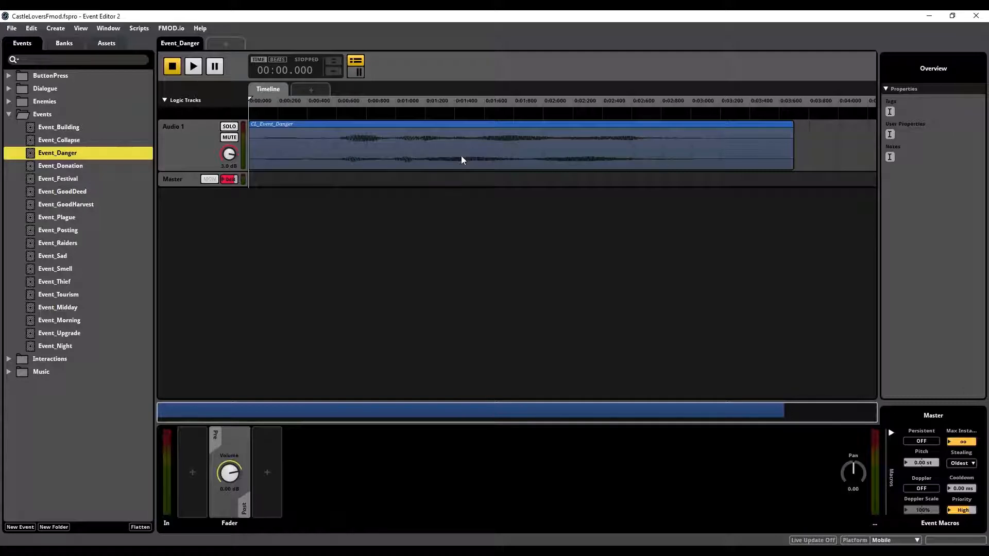
pyautogui.click(462, 156)
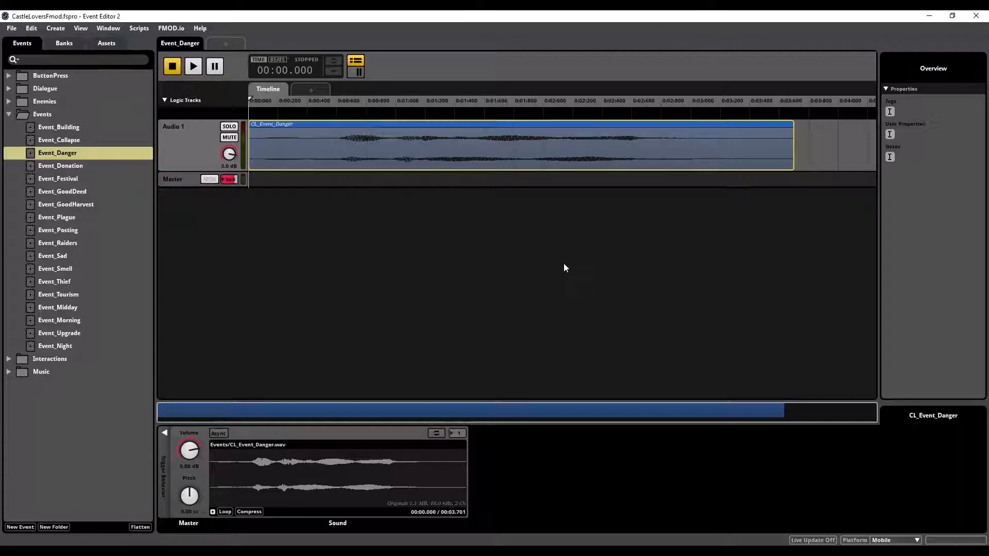
pyautogui.press('space')
# Step: Open and play Event_Donation and Event_Festival to listen to their sounds
pyautogui.click(70, 165)
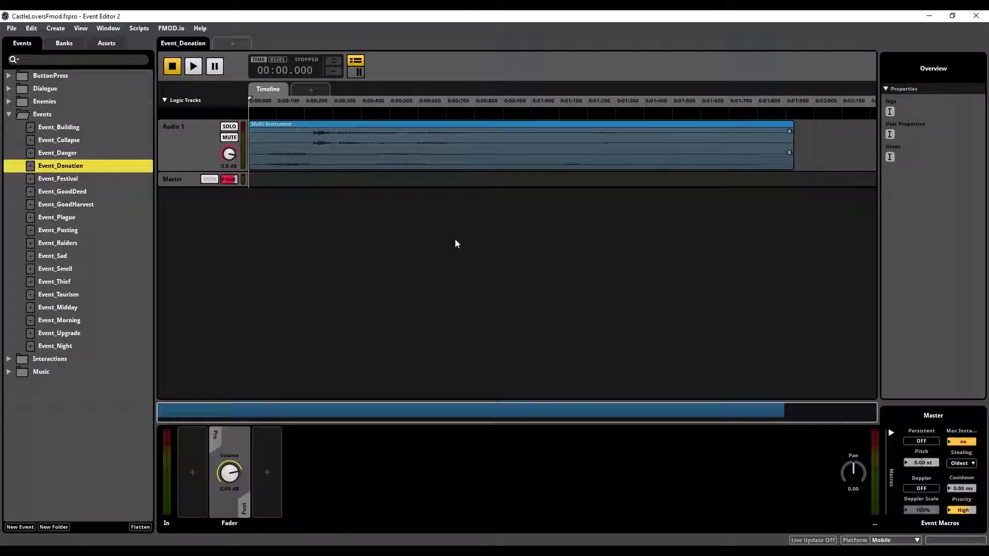
pyautogui.press('space')
pyautogui.click(77, 178)
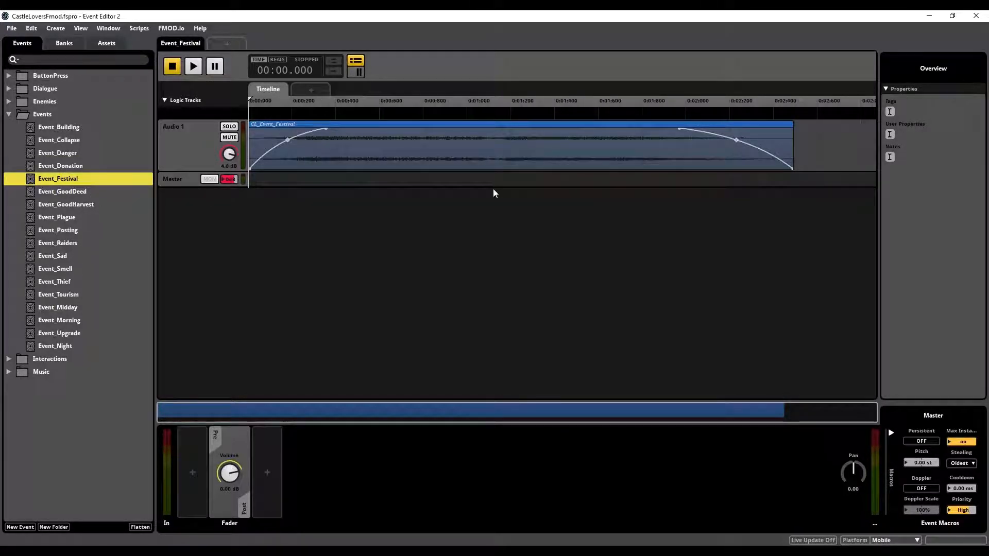
pyautogui.press('space')
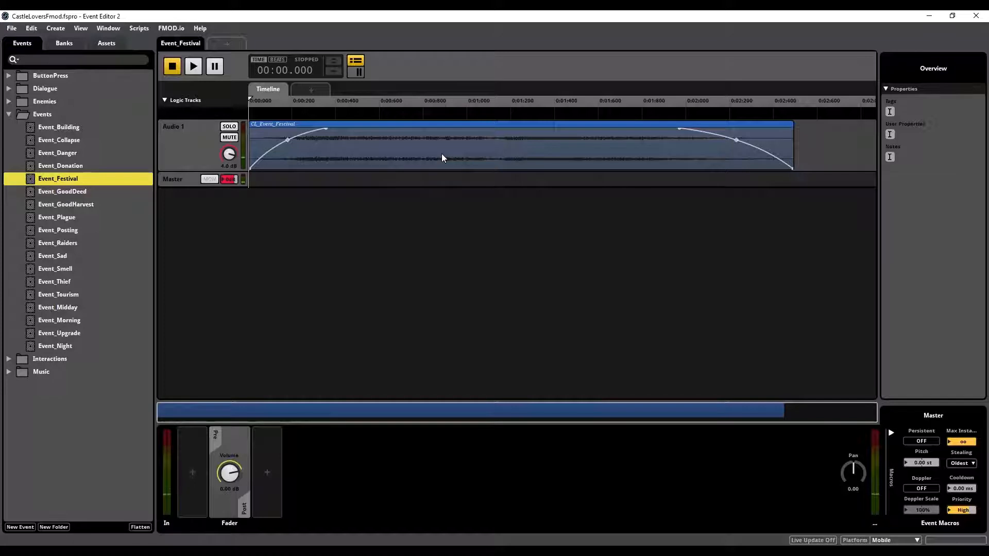
# Step: Open and play Event_GoodDeed and Event_GoodHarvest to listen to their sounds
pyautogui.click(77, 193)
pyautogui.press('space')
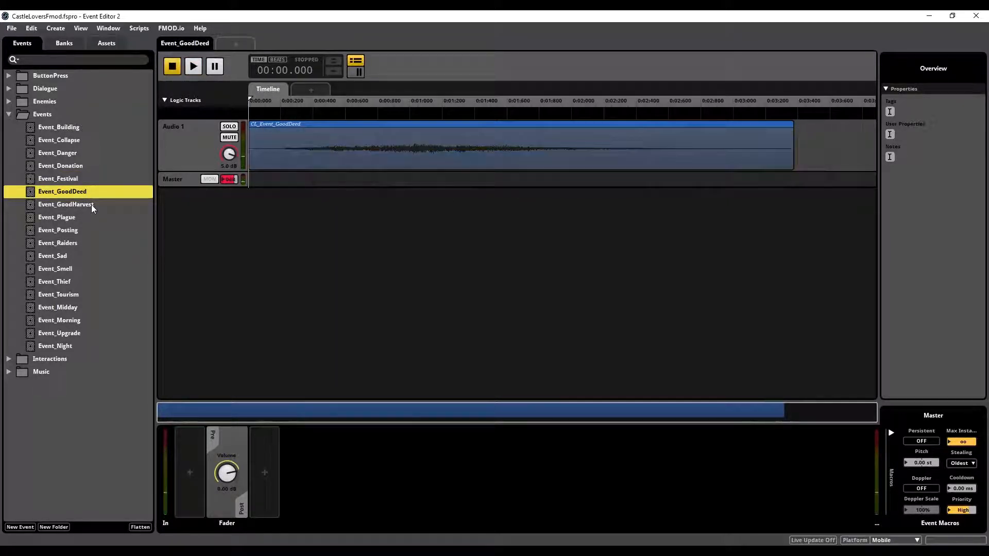
pyautogui.click(77, 204)
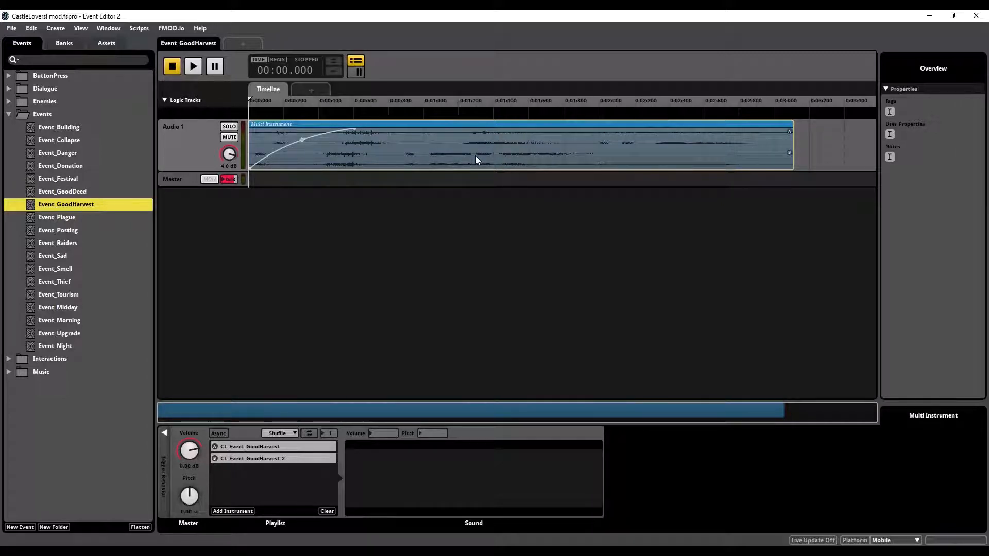
pyautogui.press('space')
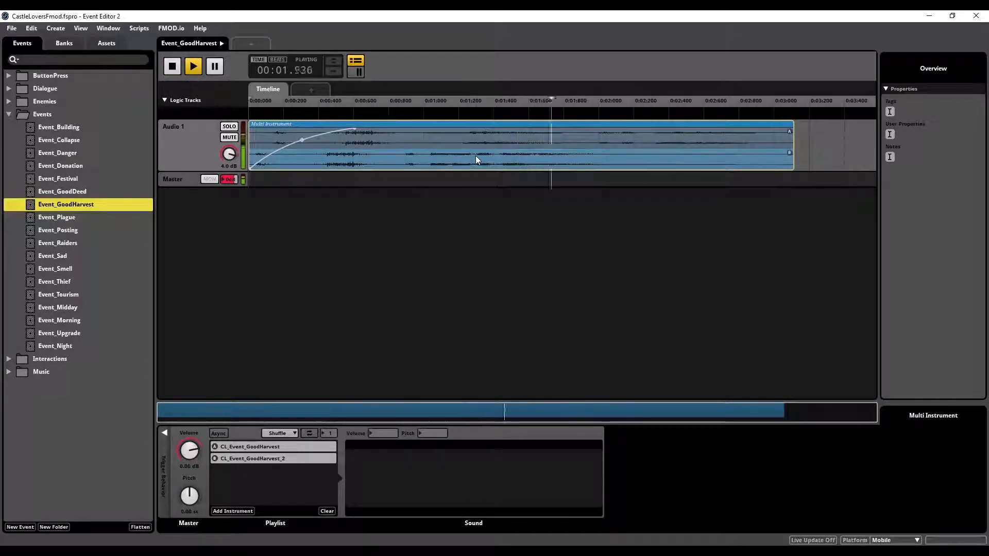
pyautogui.press('space')
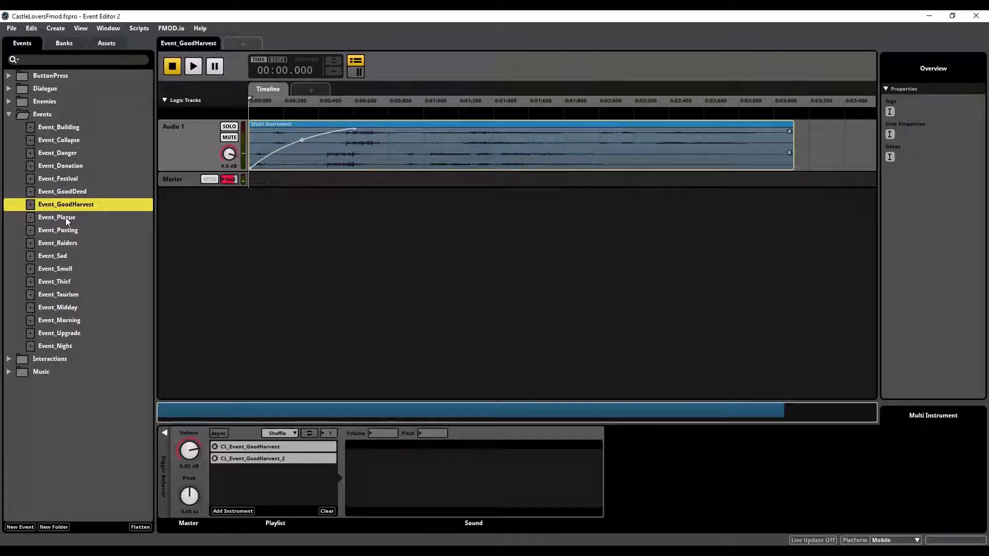
# Step: Audition Event_Plague with its audio clip selected, and play Event_Posting
pyautogui.click(66, 217)
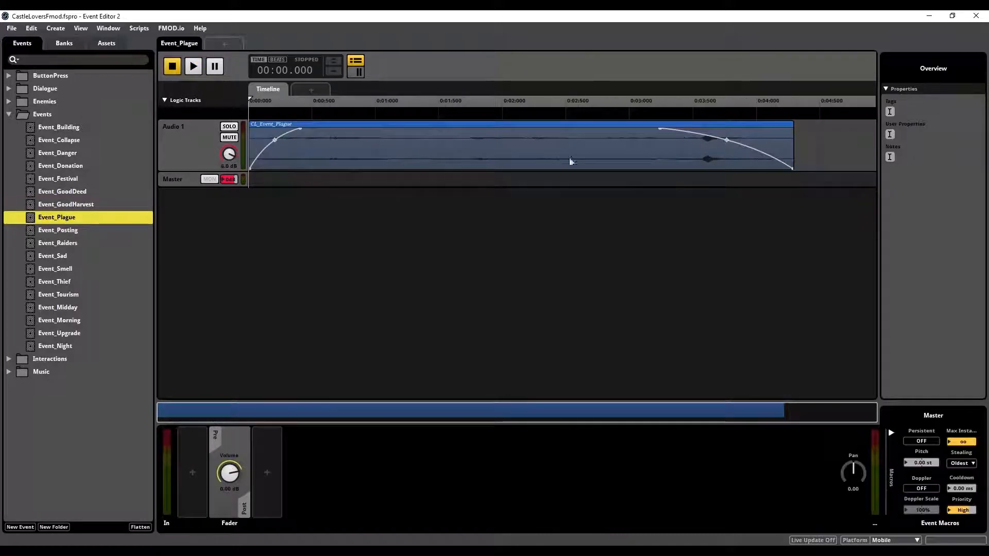
pyautogui.click(541, 161)
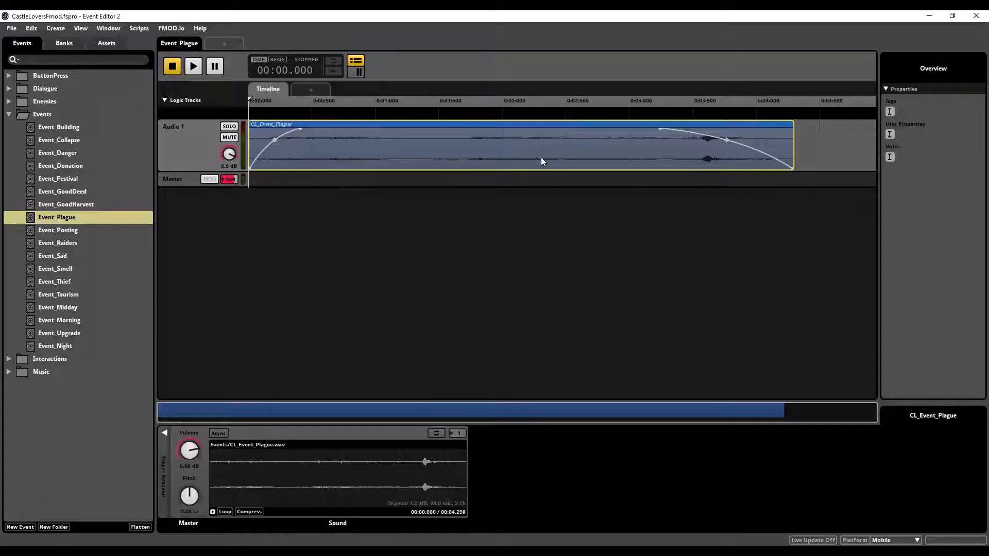
pyautogui.press('space')
pyautogui.click(66, 230)
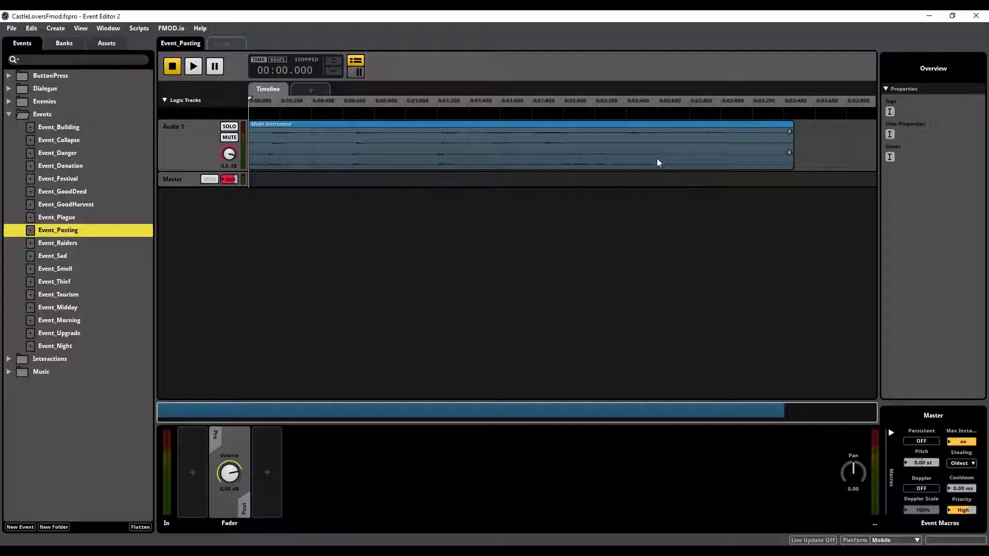
pyautogui.press('space')
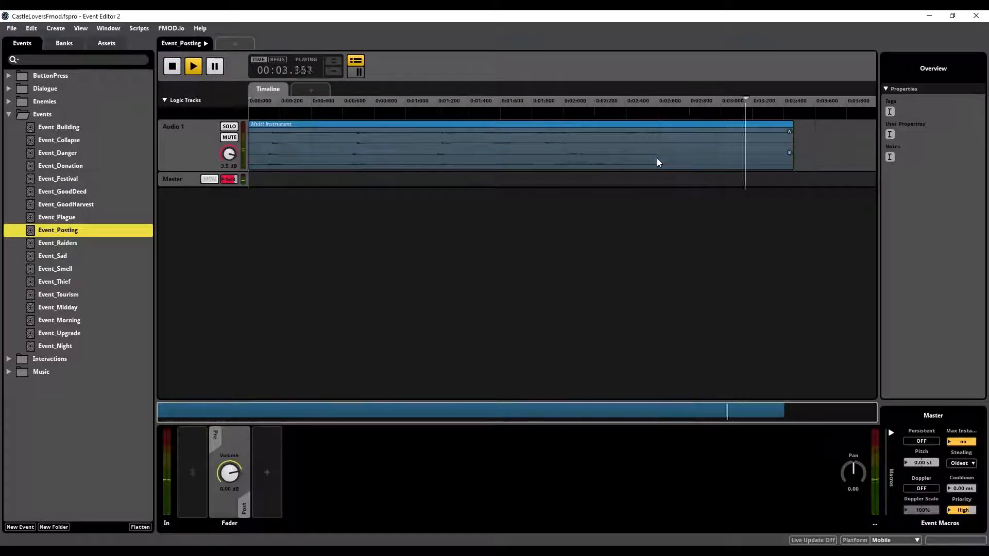
# Step: Play Event_Raiders, and audition Event_Sad with its audio clip selected on the timeline
pyautogui.press('Down')
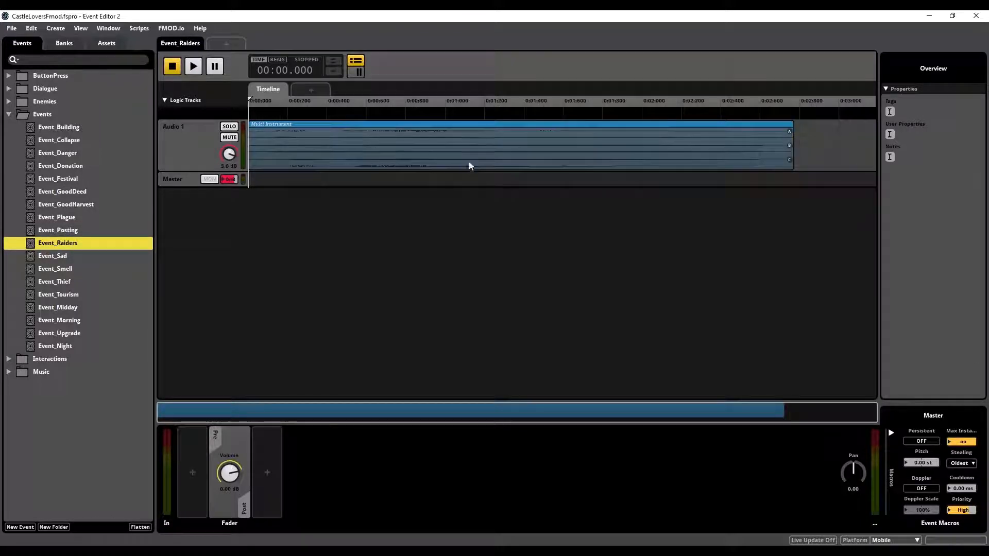
pyautogui.press('space')
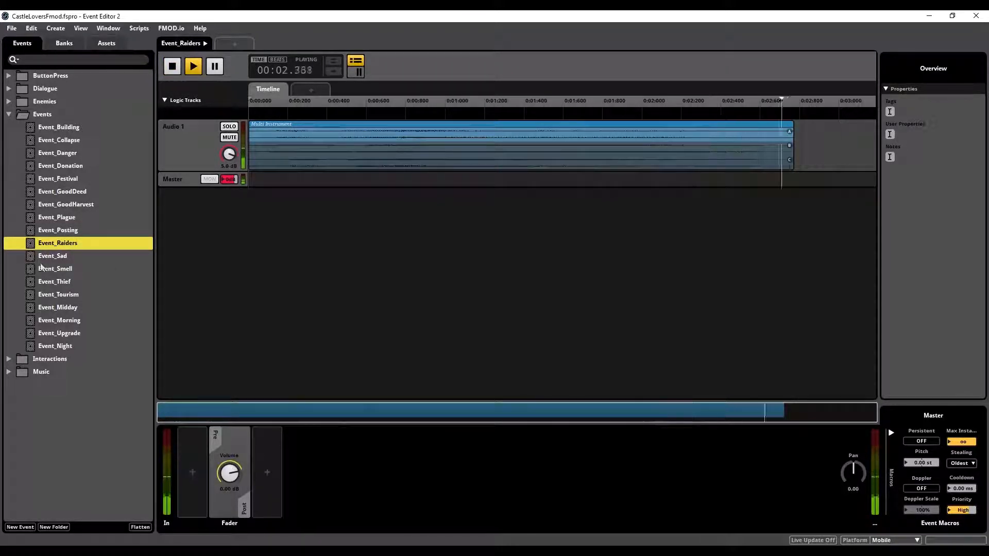
pyautogui.press('space')
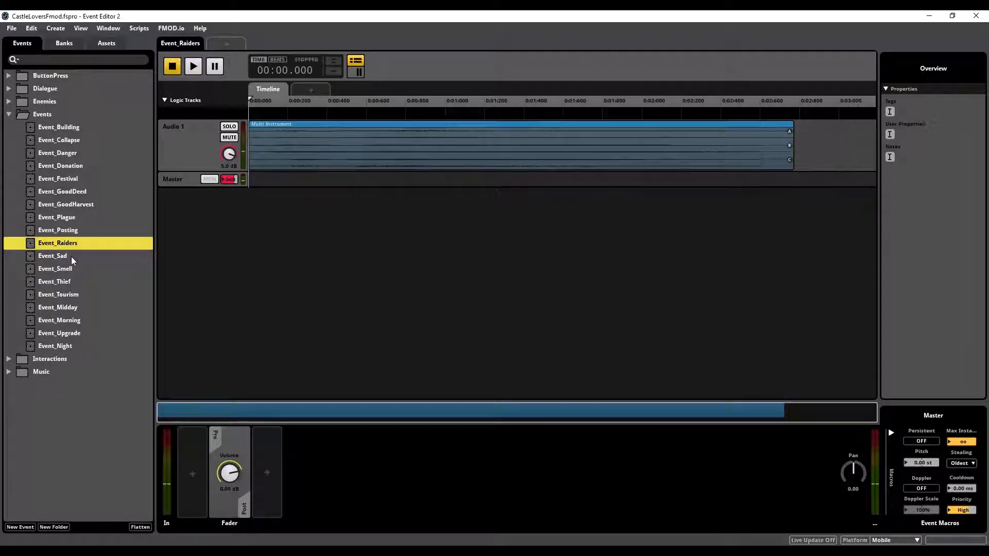
pyautogui.click(70, 256)
pyautogui.click(529, 159)
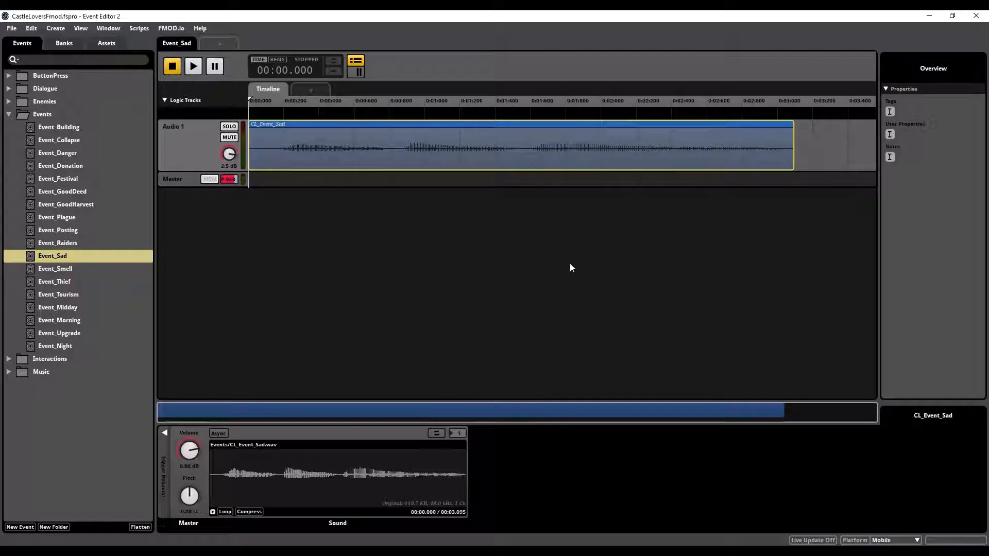
pyautogui.press('space')
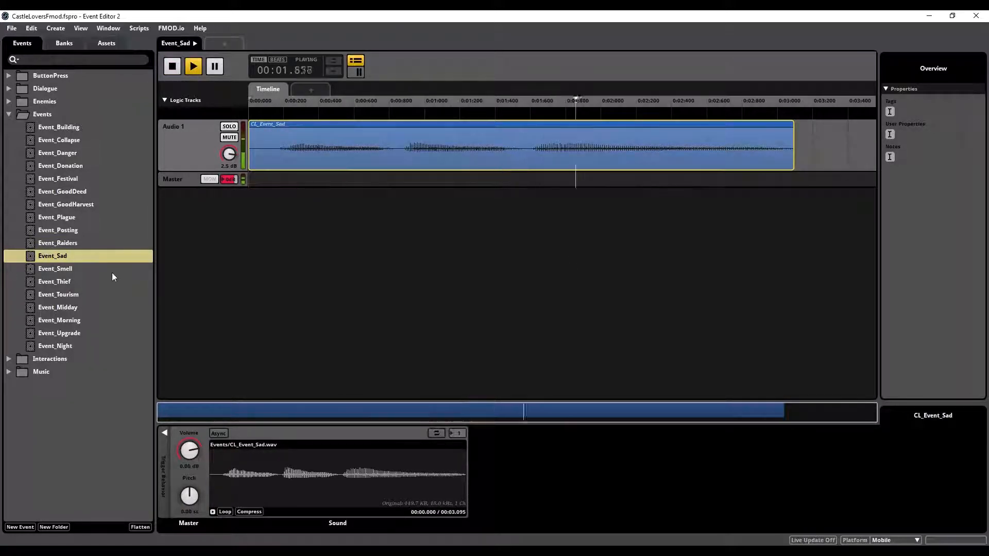
# Step: Open and play Event_Smell and Event_Thief to listen to their sounds
pyautogui.click(66, 269)
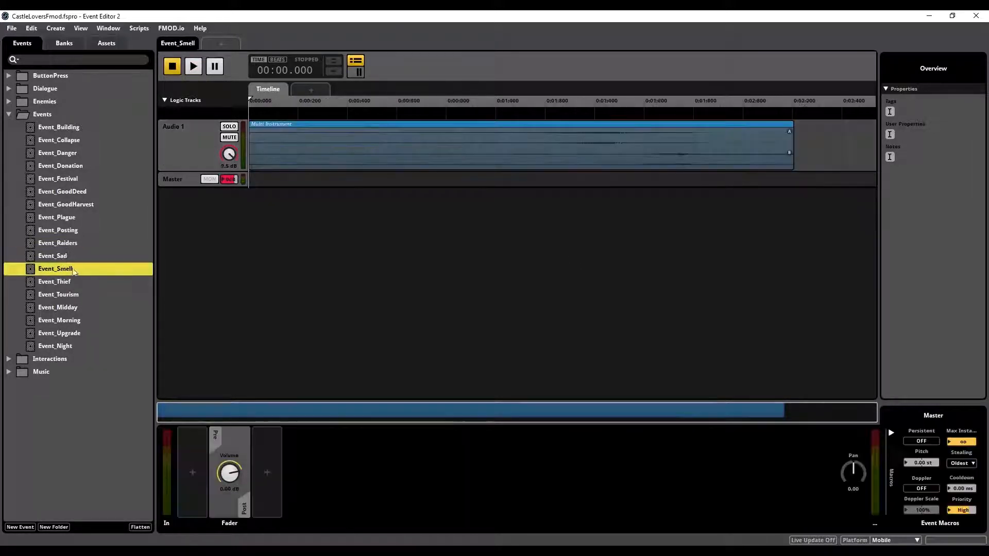
pyautogui.press('space')
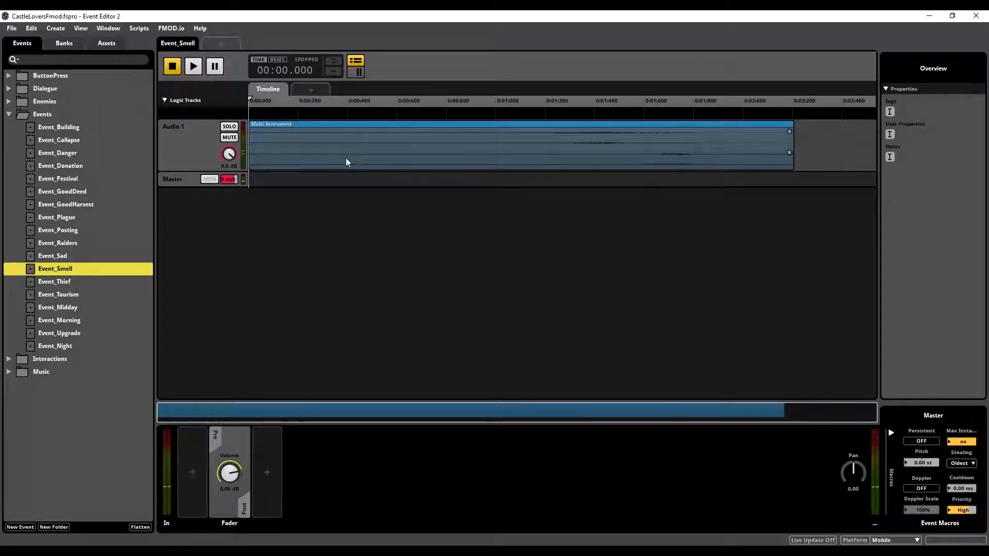
pyautogui.click(67, 282)
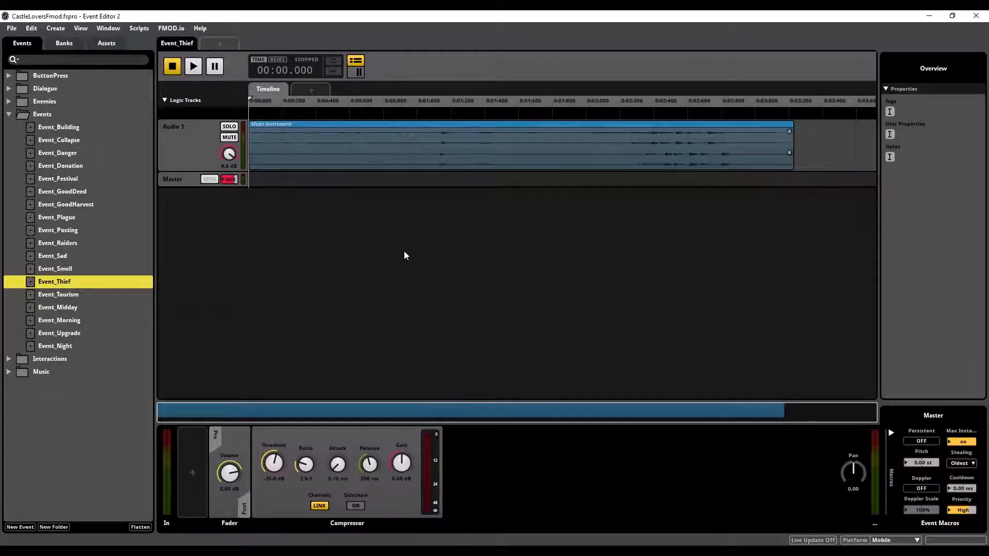
pyautogui.press('space')
# Step: Audition Event_Tourism with its audio clip selected, and play Event_Midday
pyautogui.click(75, 294)
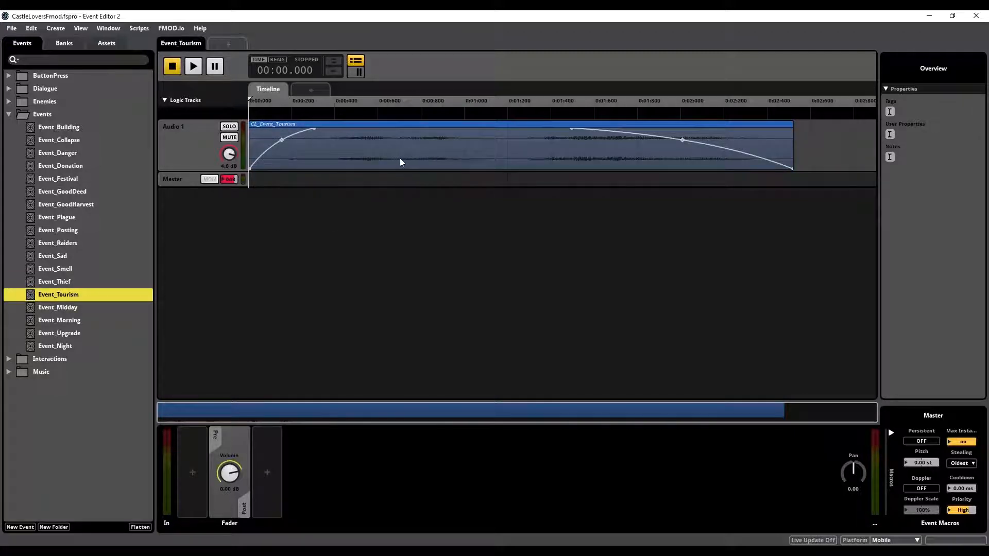
pyautogui.click(423, 164)
pyautogui.press('space')
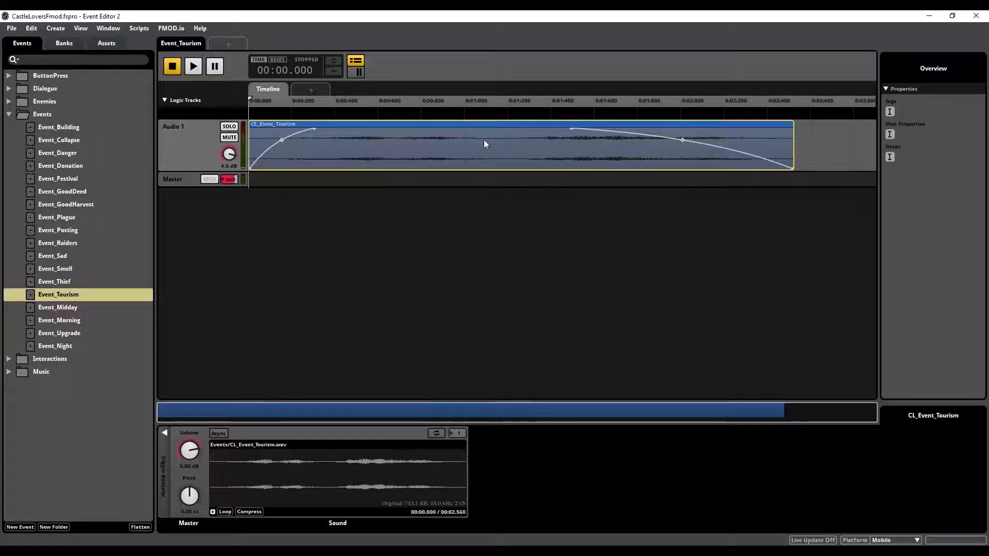
pyautogui.click(76, 308)
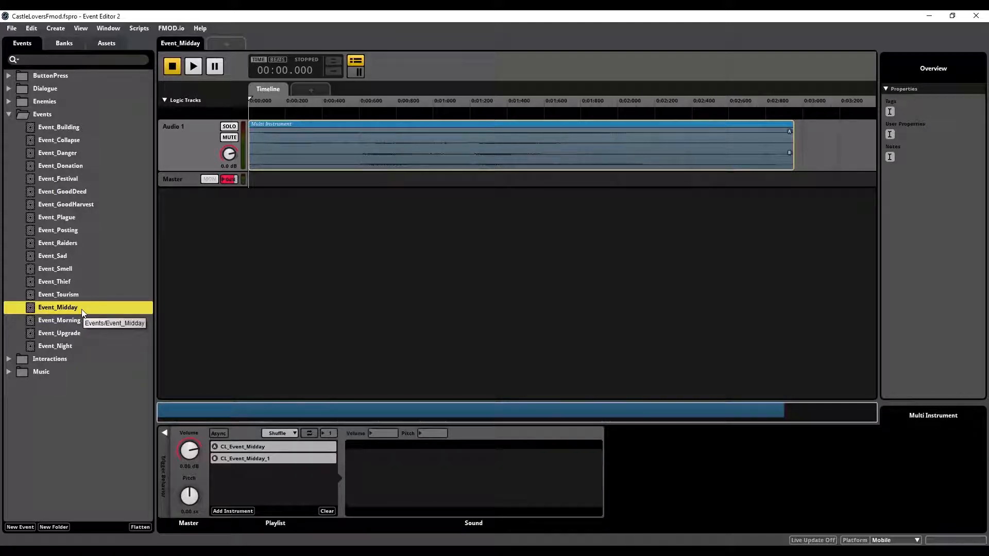
pyautogui.press('space')
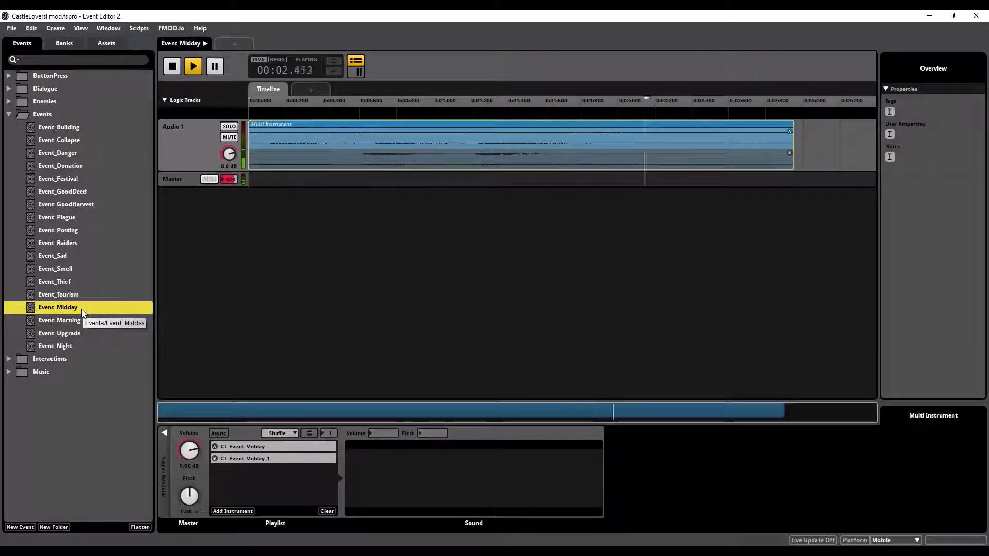
# Step: Replay Event_Midday, and open and play Event_Morning
pyautogui.press('space')
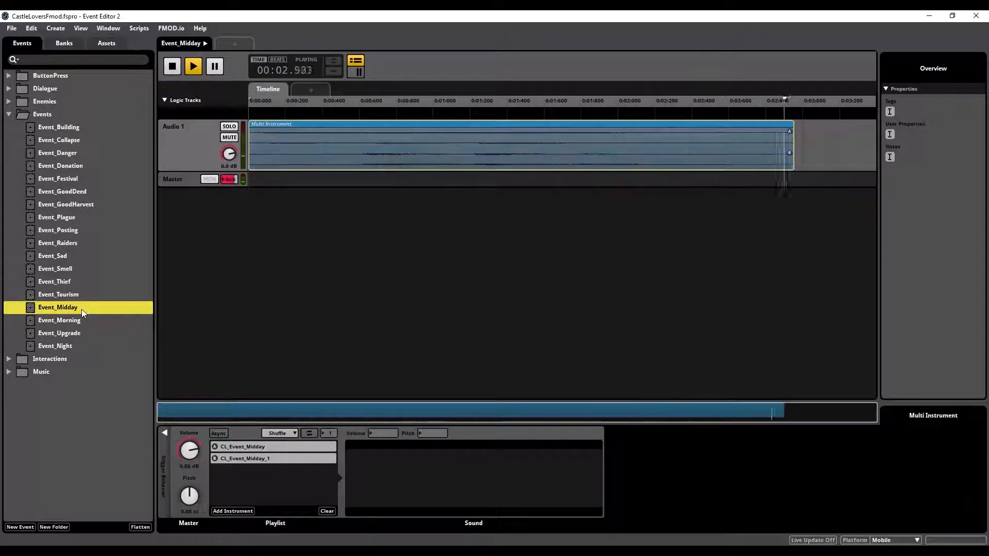
pyautogui.click(66, 320)
pyautogui.press('space')
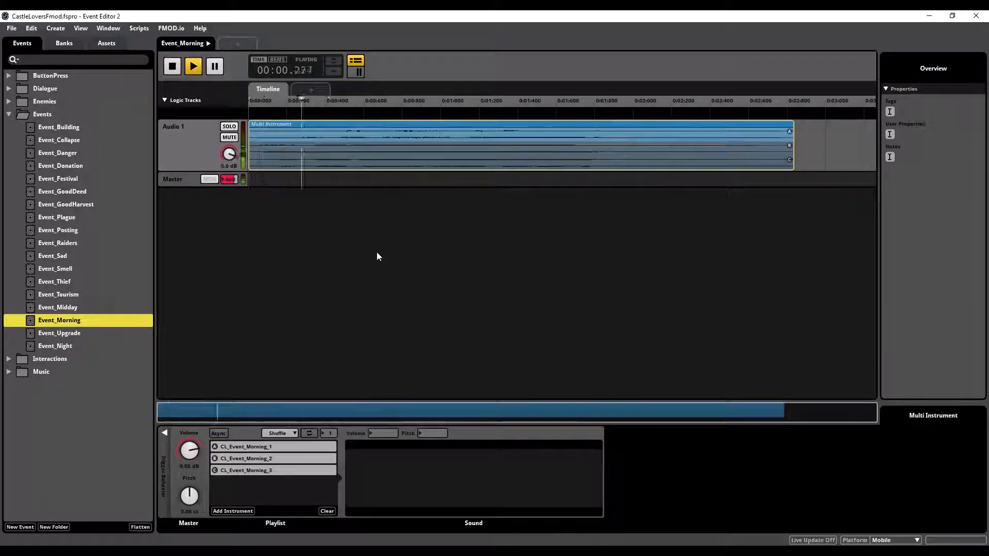
# Step: Audition Event_Night by playing it more than once, and play Event_Upgrade
pyautogui.click(63, 347)
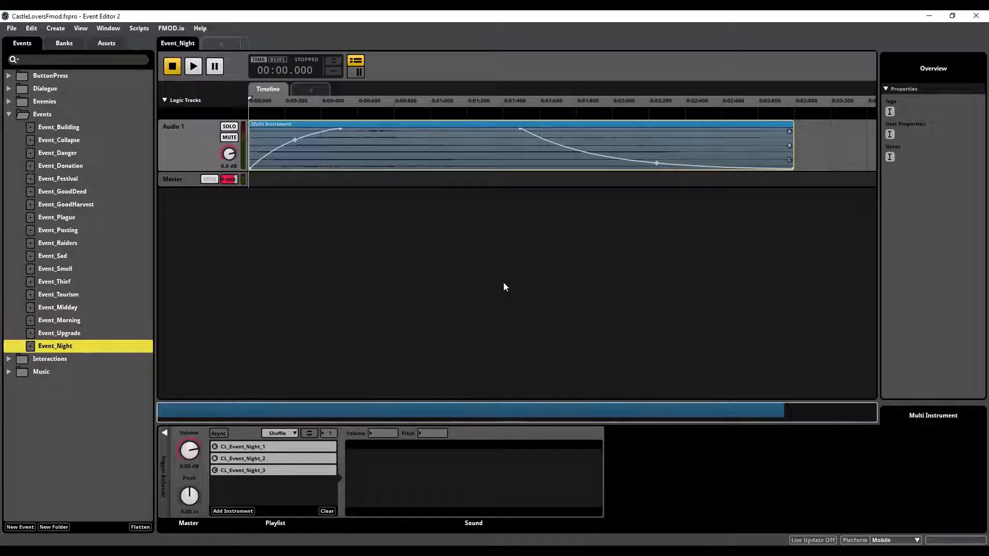
pyautogui.press('space')
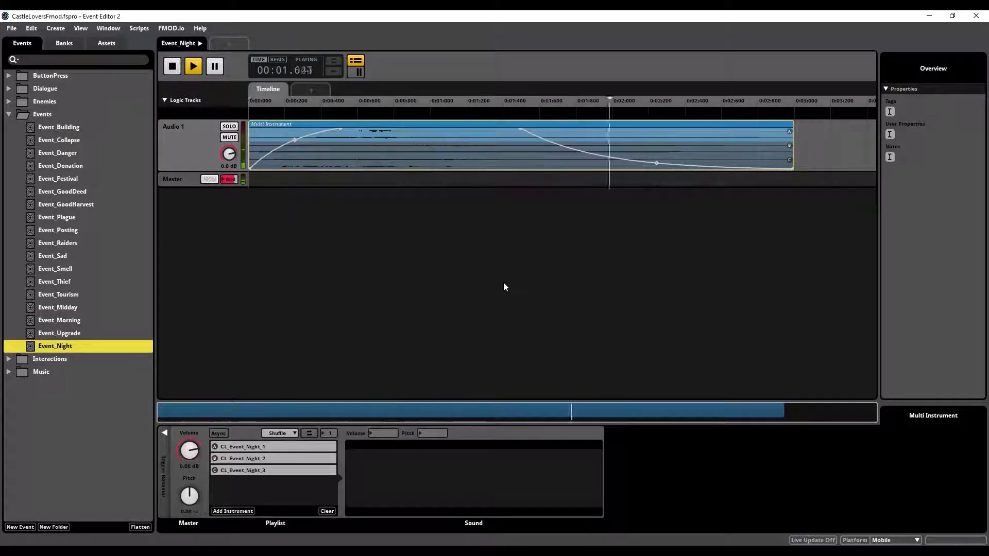
pyautogui.press('space')
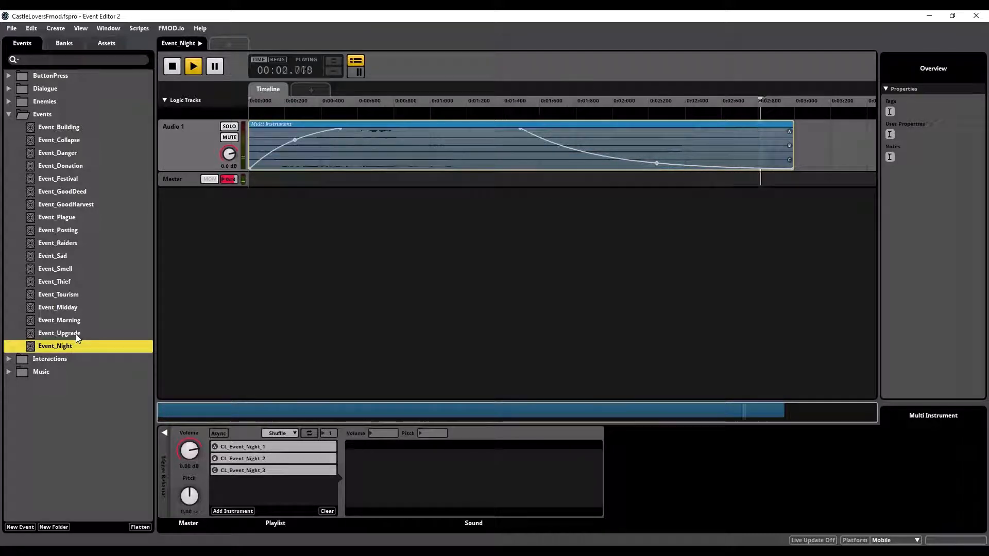
pyautogui.click(76, 335)
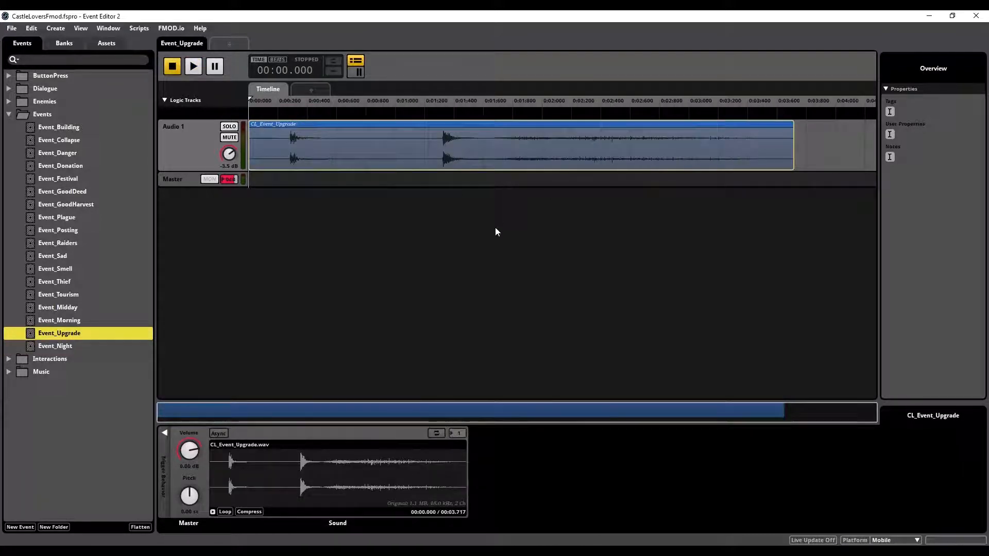
pyautogui.press('space')
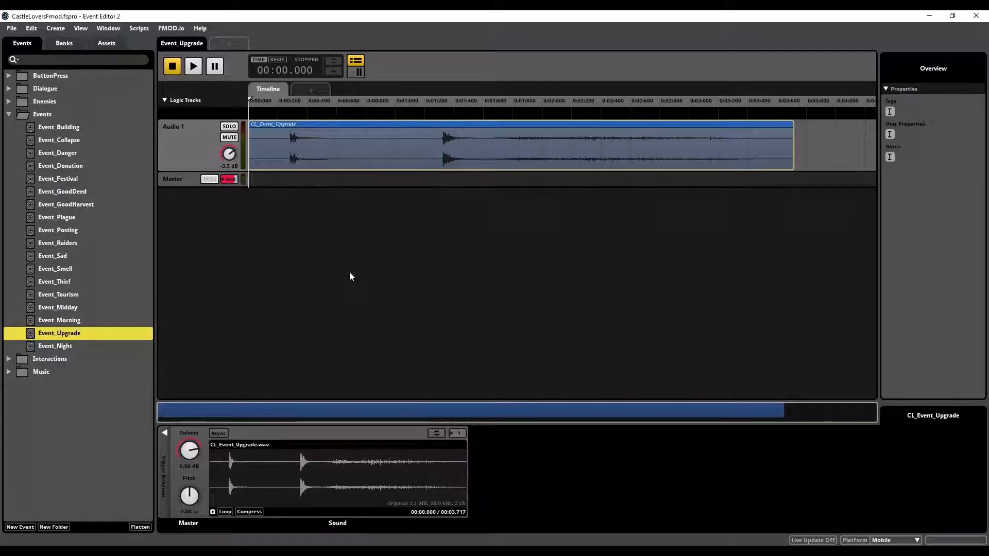
# Step: Open the Mixer in a floating window and inspect the events routed to the SFX group's Misc and Dialogue subgroups
pyautogui.hotkey('ctrl', '2')
pyautogui.moveTo(303, 15); pyautogui.dragTo(490, 35)
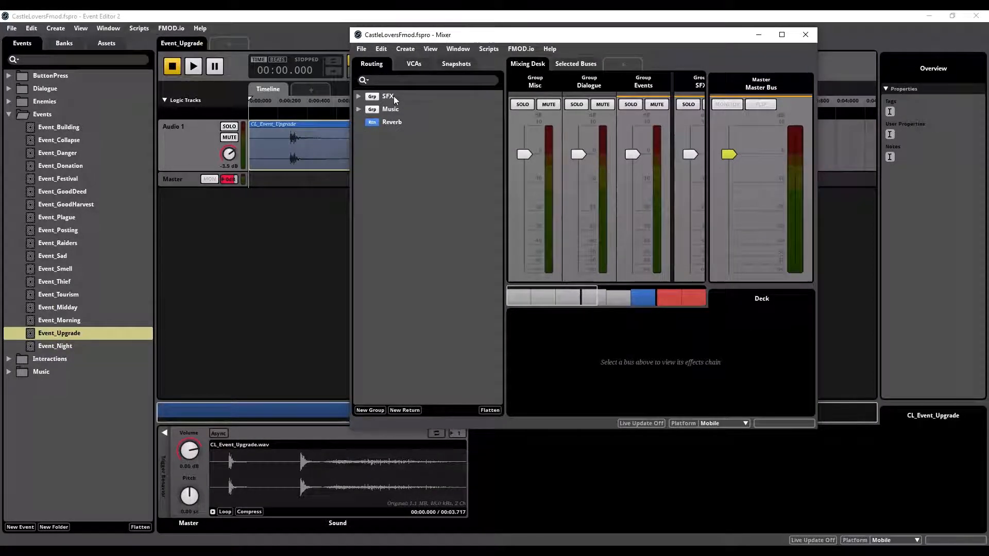
pyautogui.click(359, 97)
pyautogui.click(369, 109)
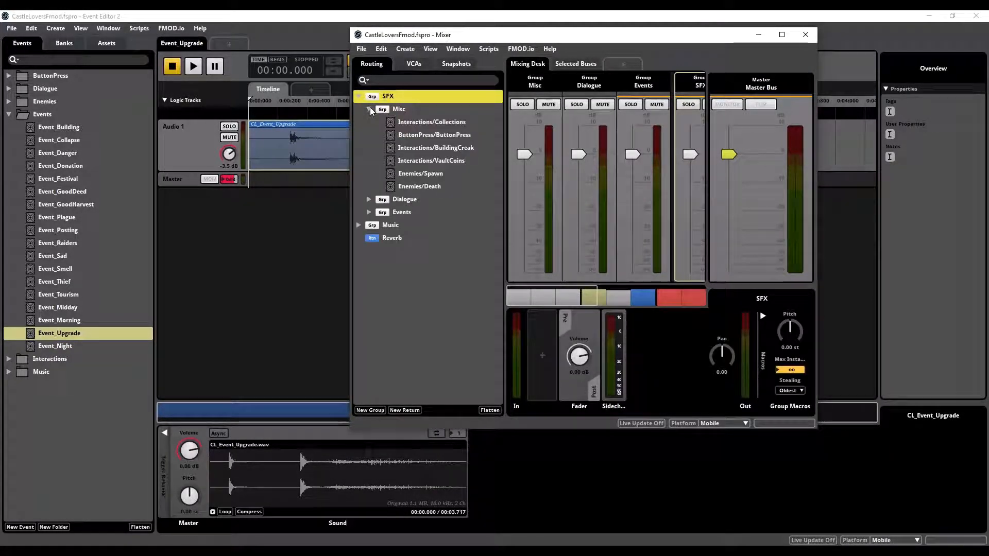
pyautogui.click(369, 109)
pyautogui.click(368, 122)
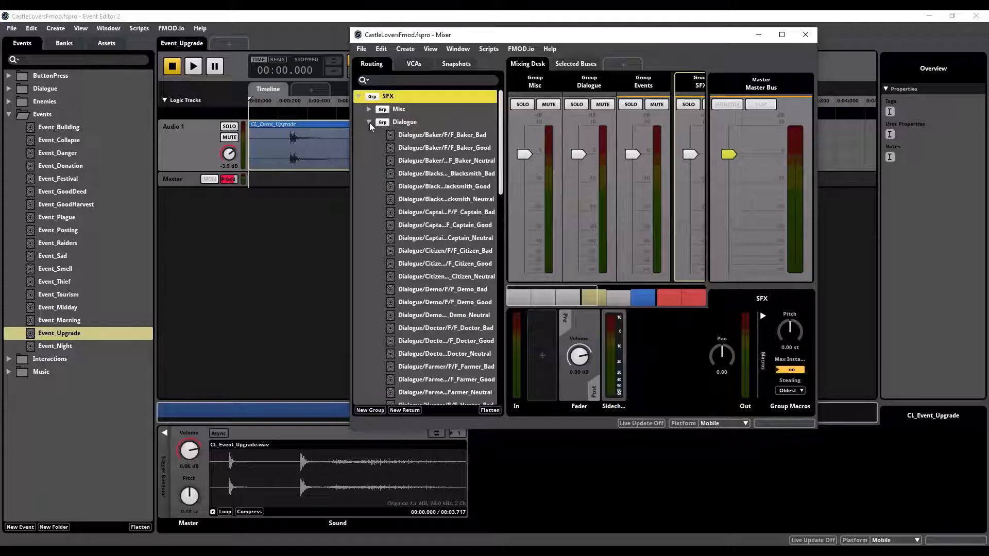
pyautogui.click(369, 122)
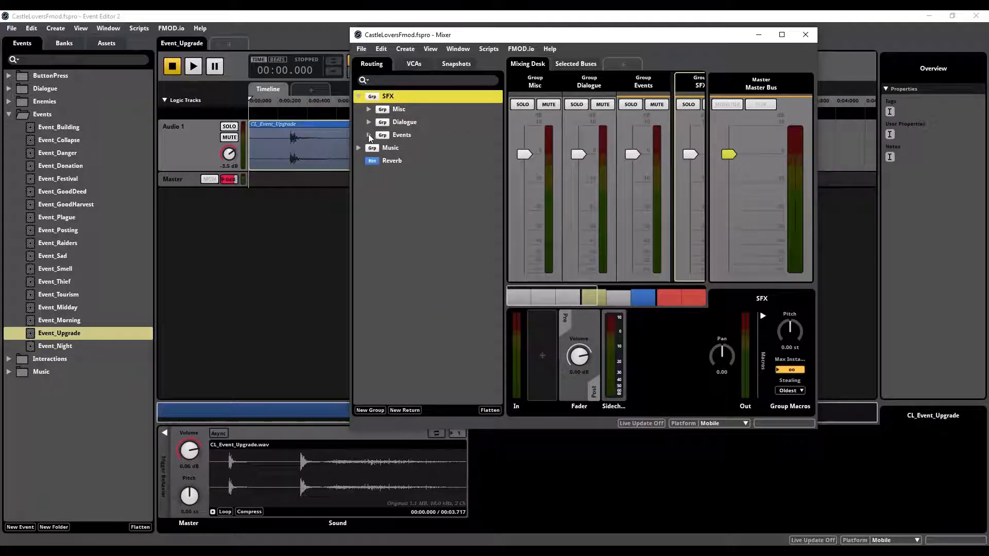
# Step: Inspect the events routed to the Events subgroup and the Music group, selecting Music/Day_Music in the routing list
pyautogui.click(369, 135)
pyautogui.click(369, 135)
pyautogui.click(358, 149)
pyautogui.click(408, 160)
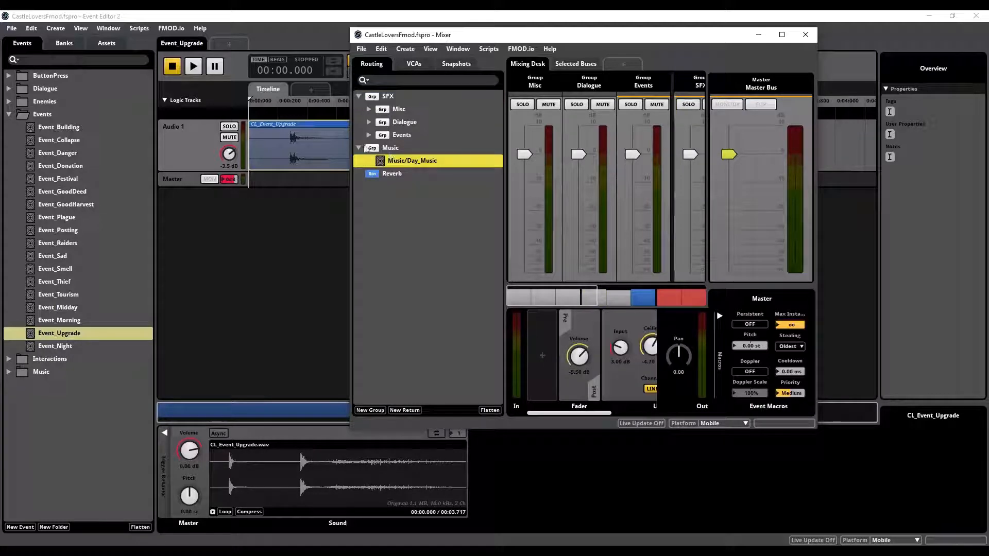
pyautogui.click(358, 147)
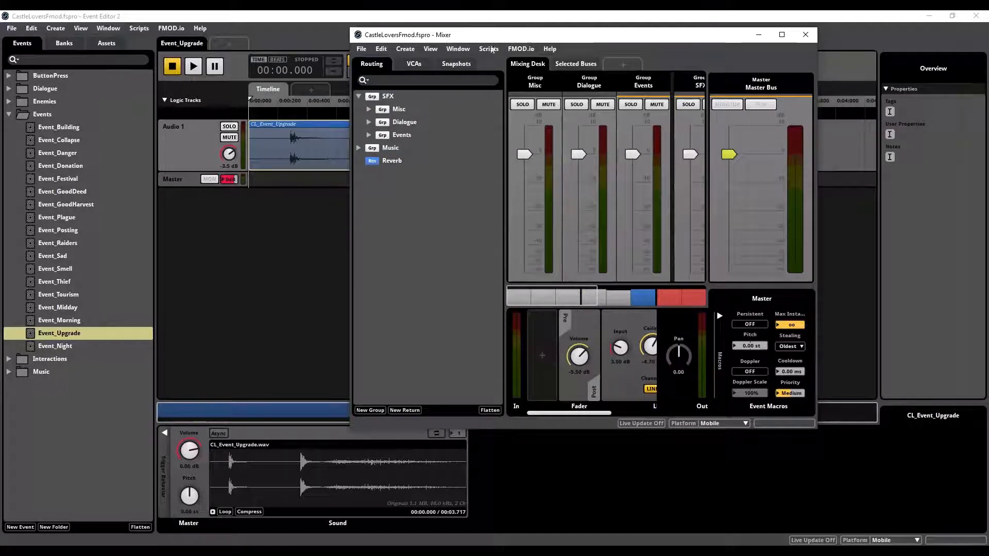
# Step: Open Music/Day_Music from the mixer's Music group in a new Event Editor window and play it
pyautogui.moveTo(595, 40); pyautogui.dragTo(668, 37)
pyautogui.click(271, 212)
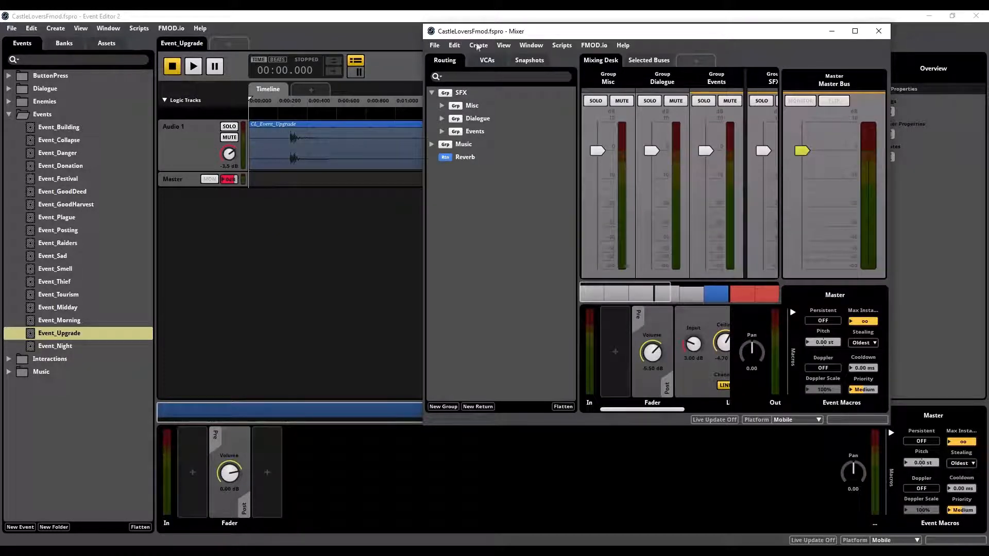
pyautogui.moveTo(541, 35); pyautogui.dragTo(626, 32)
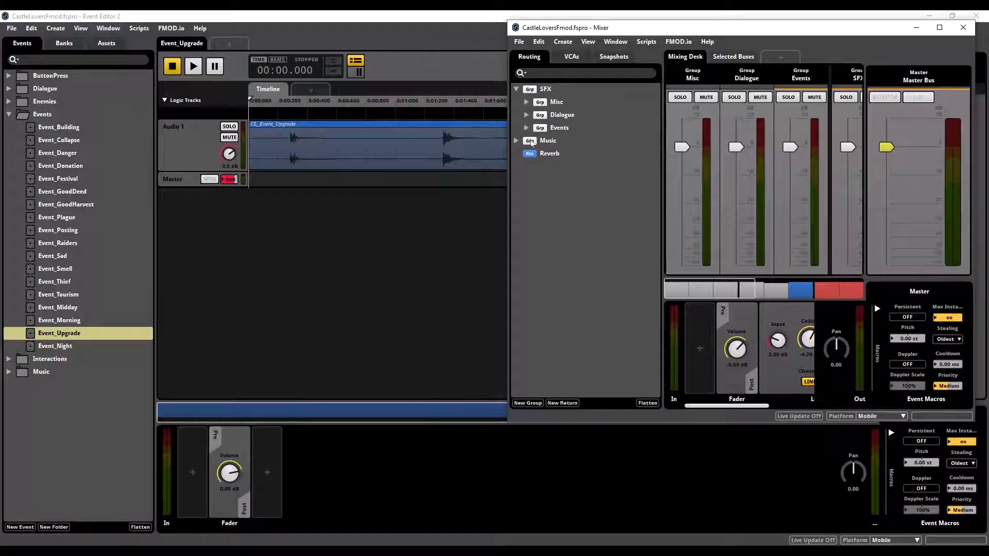
pyautogui.click(515, 140)
pyautogui.click(555, 154)
pyautogui.rightClick(554, 155)
pyautogui.moveTo(621, 163)
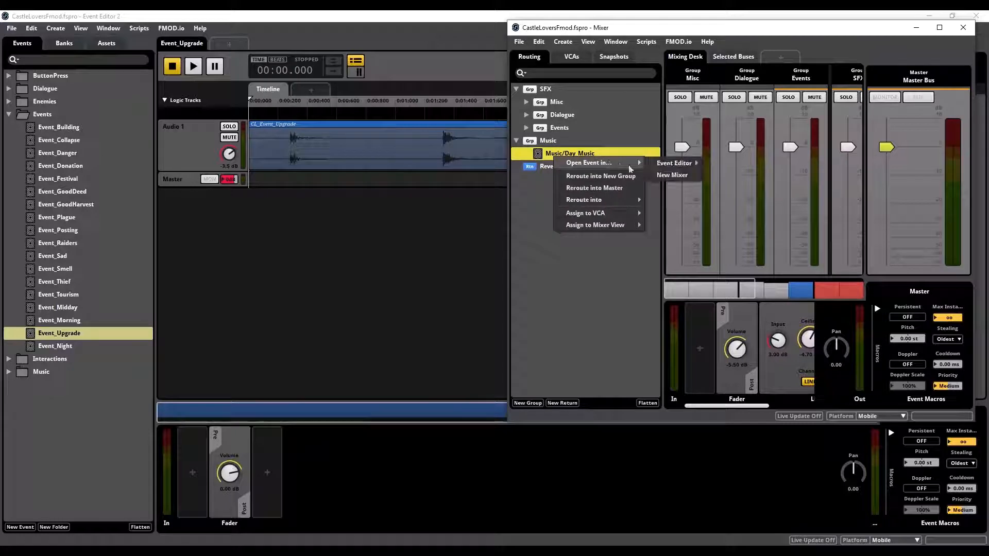
pyautogui.moveTo(685, 164)
pyautogui.click(727, 175)
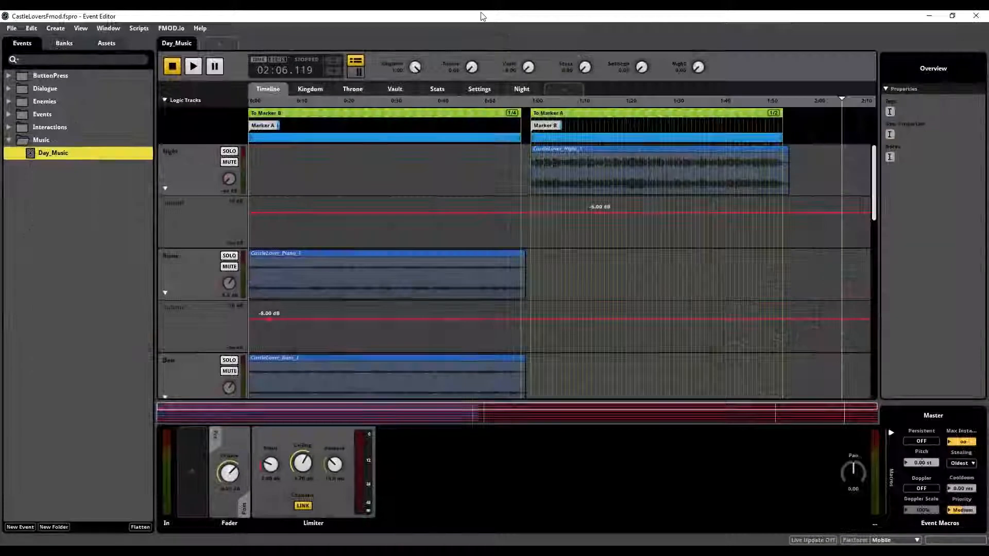
pyautogui.moveTo(483, 16); pyautogui.dragTo(986, 114)
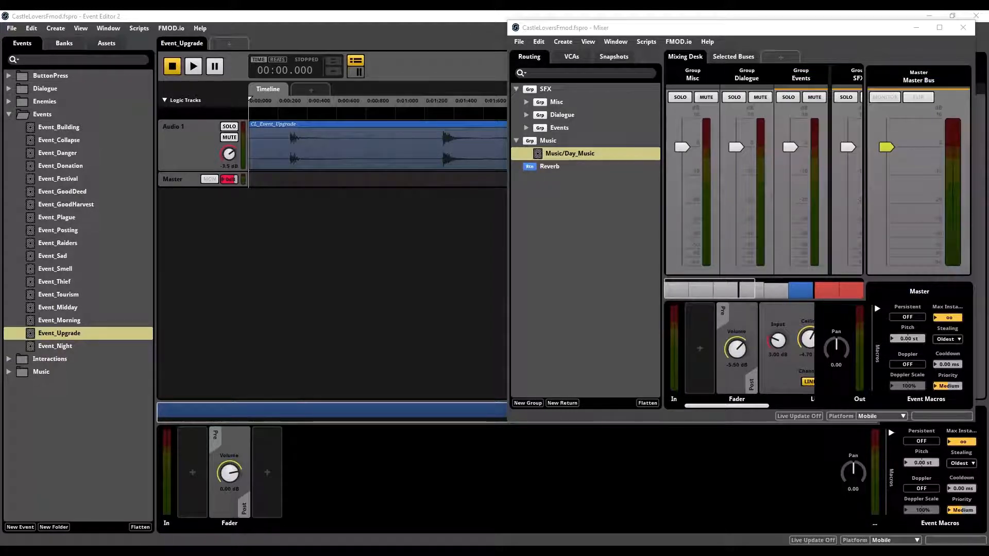
pyautogui.press('space')
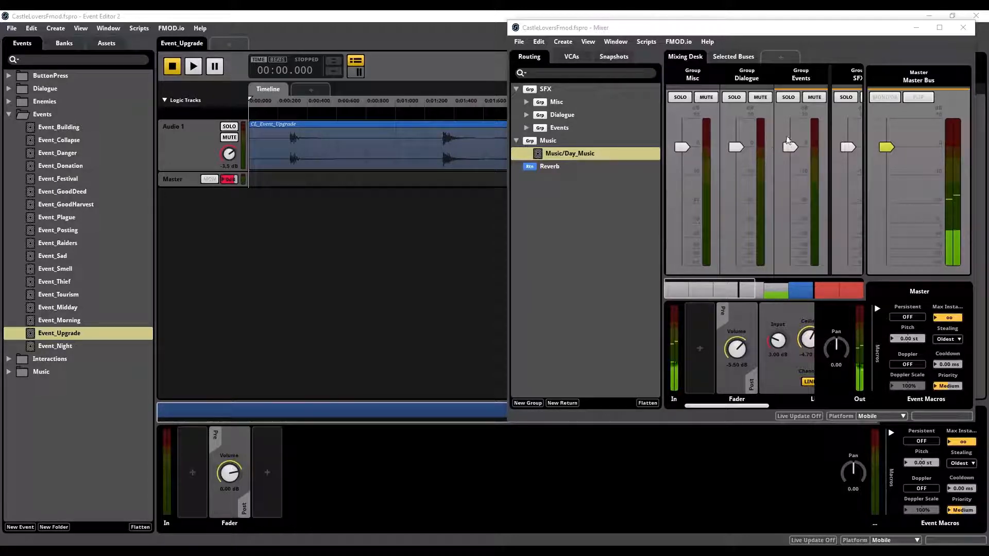
# Step: Maximize the Mixer and lower the Music group's volume to about -17.4 dB
pyautogui.doubleClick(775, 28)
pyautogui.moveTo(683, 276); pyautogui.dragTo(684, 318)
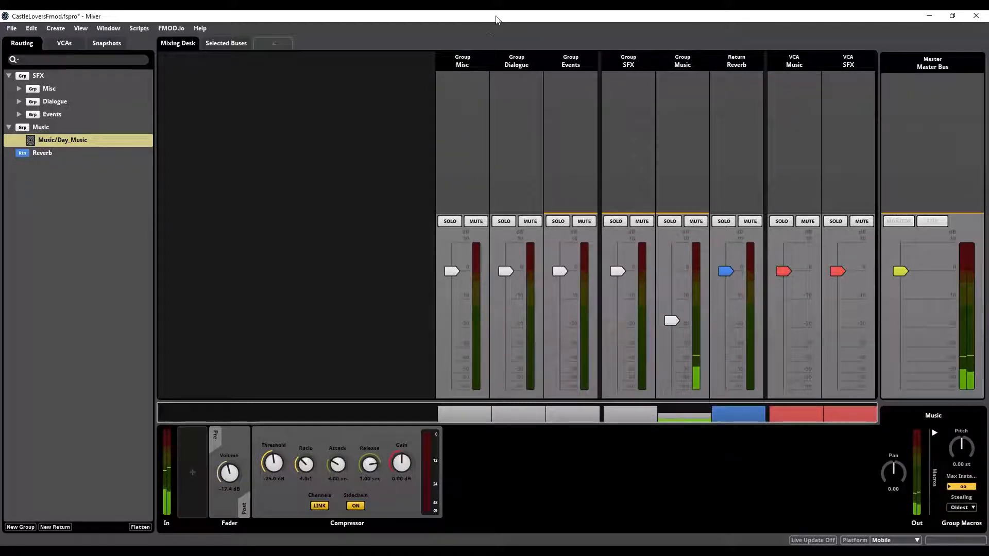
pyautogui.moveTo(495, 17); pyautogui.dragTo(521, 24)
pyautogui.doubleClick(521, 24)
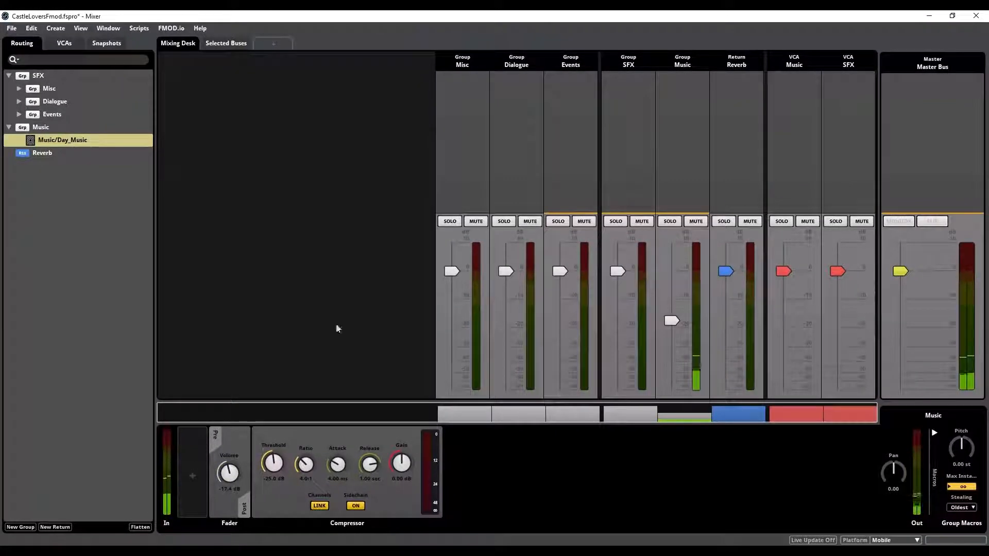
# Step: Select the Music group and its Compressor to examine the effect settings
pyautogui.click(40, 129)
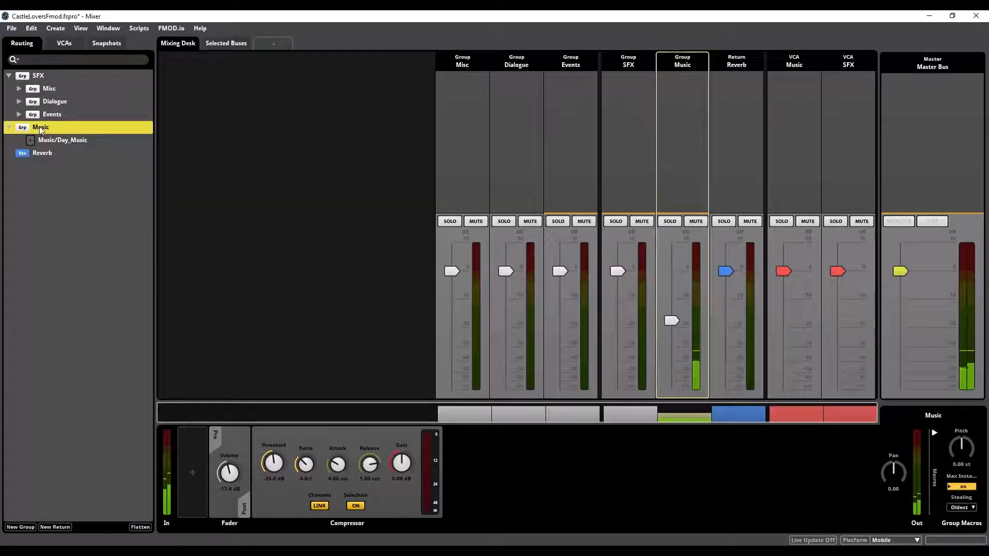
pyautogui.click(9, 127)
pyautogui.click(398, 507)
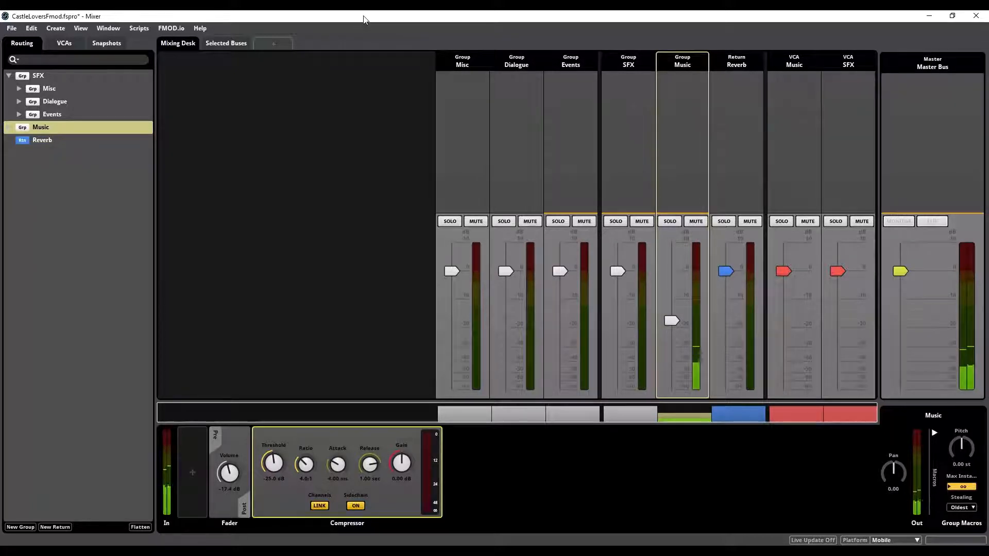
pyautogui.moveTo(382, 19); pyautogui.dragTo(509, 38)
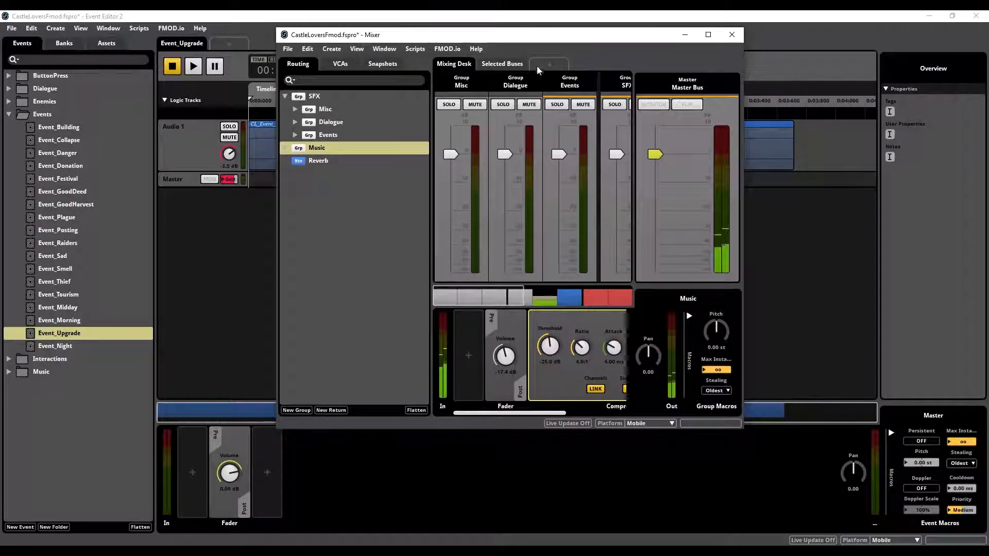
pyautogui.doubleClick(546, 35)
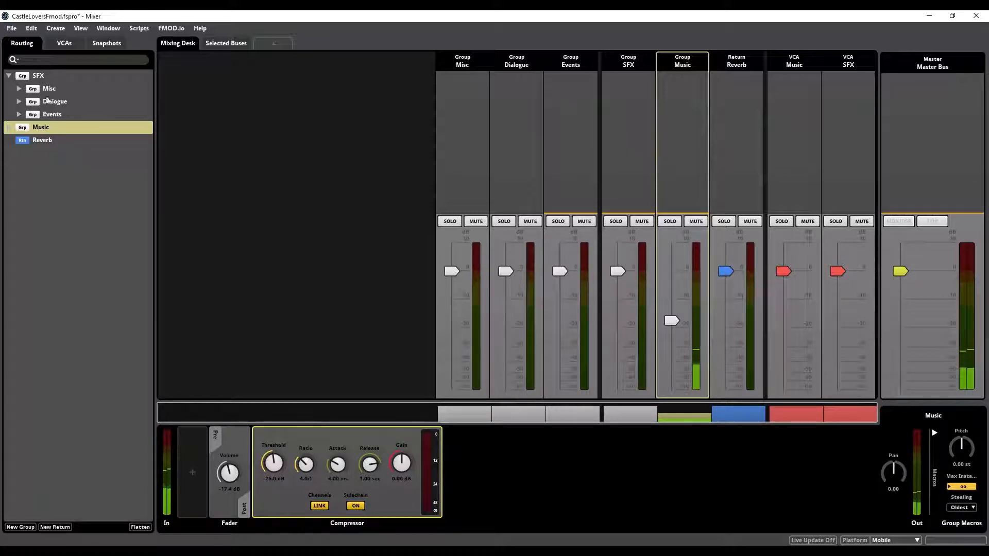
# Step: Select the SFX group and examine the sidechain in its effects chain and the options for inserting one
pyautogui.click(37, 76)
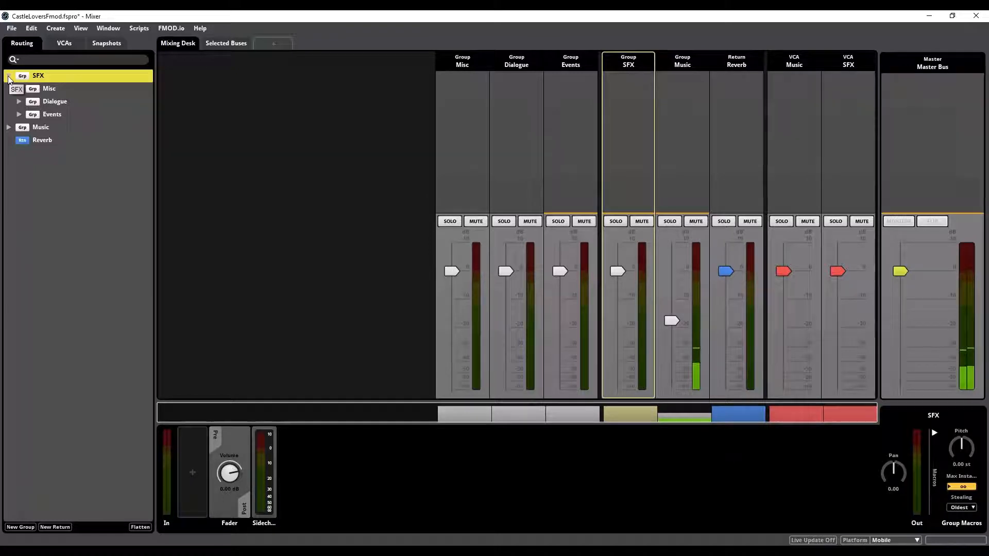
pyautogui.rightClick(233, 507)
pyautogui.moveTo(286, 535)
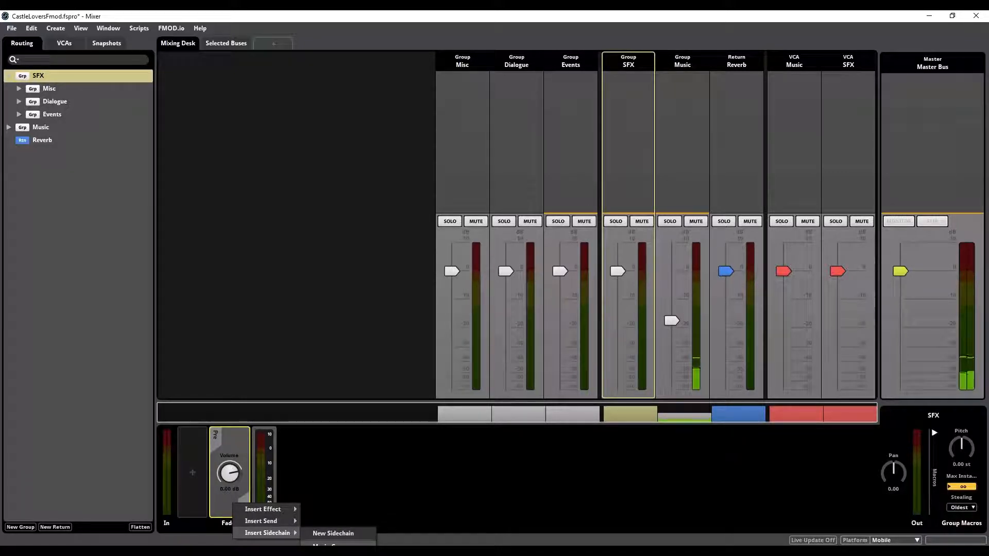
pyautogui.click(333, 533)
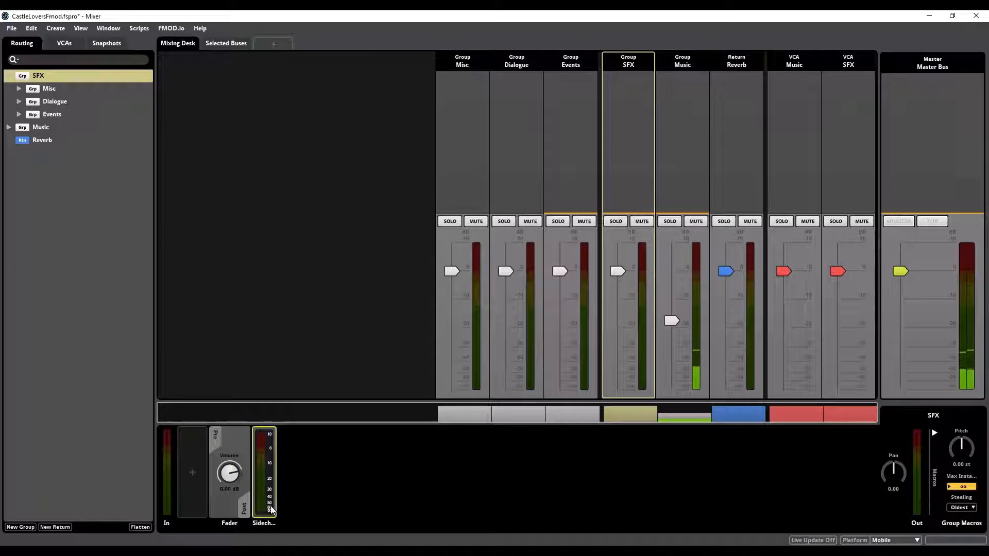
# Step: Arrange the floating Mixer over the Event_Upgrade editor window, and play Event_Upgrade over the music
pyautogui.moveTo(446, 18); pyautogui.dragTo(648, 77)
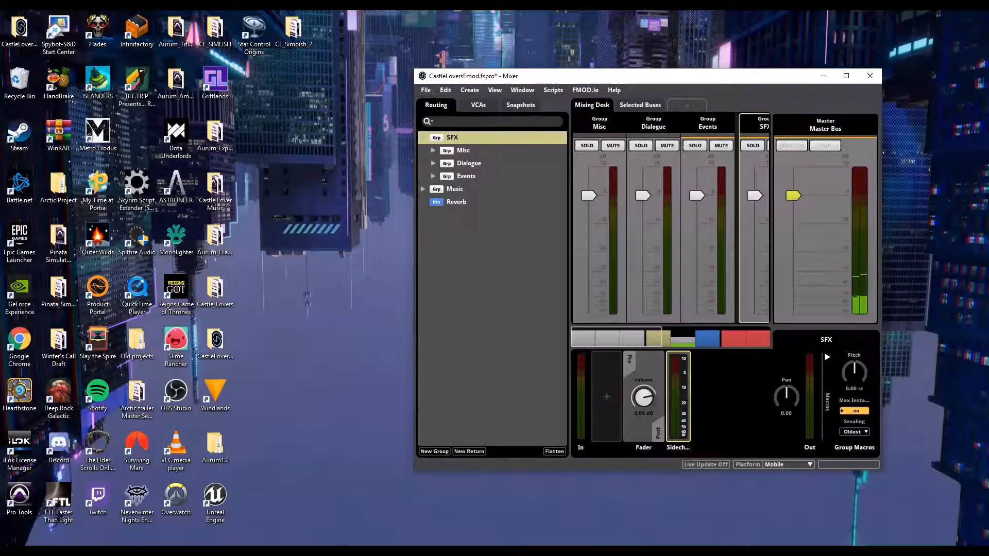
pyautogui.click(404, 505)
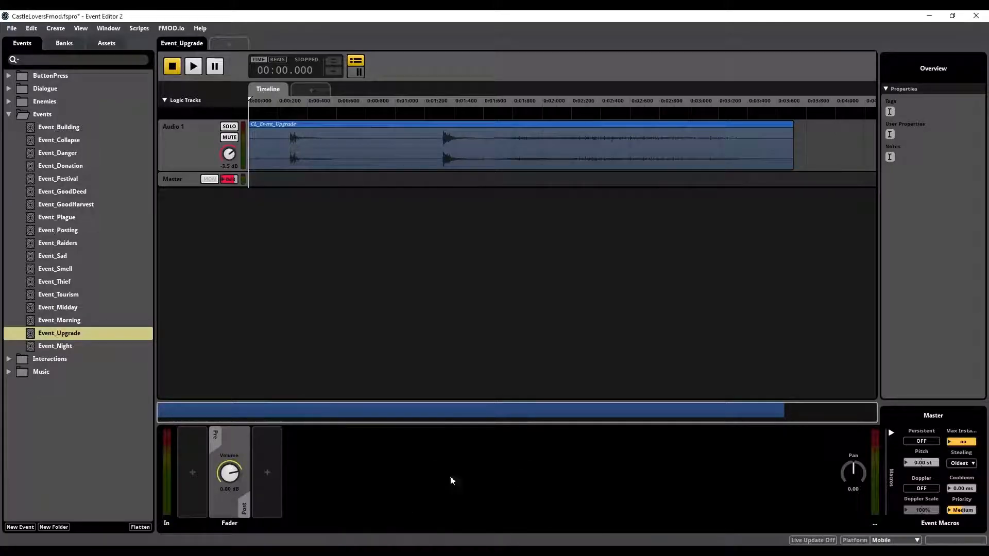
pyautogui.click(590, 507)
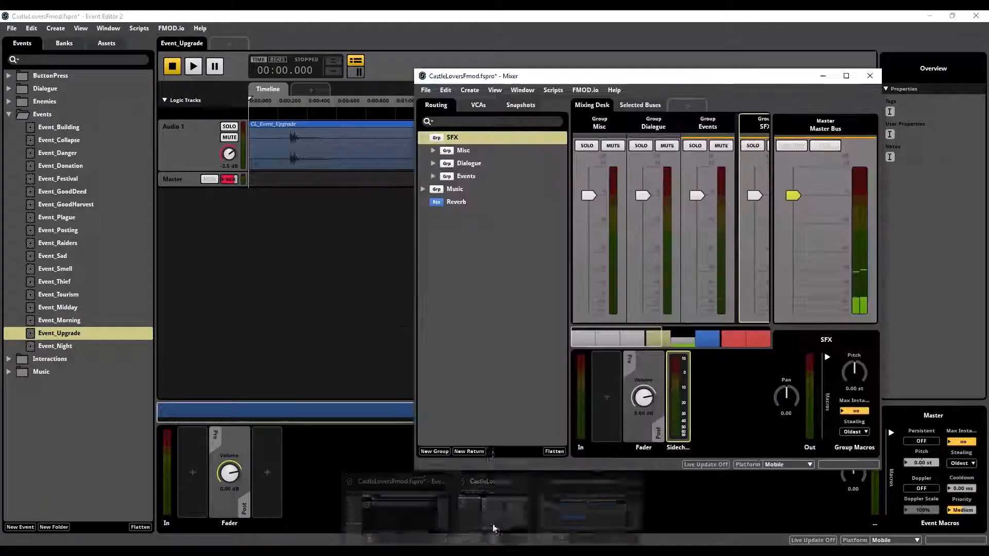
pyautogui.moveTo(627, 82); pyautogui.dragTo(643, 69)
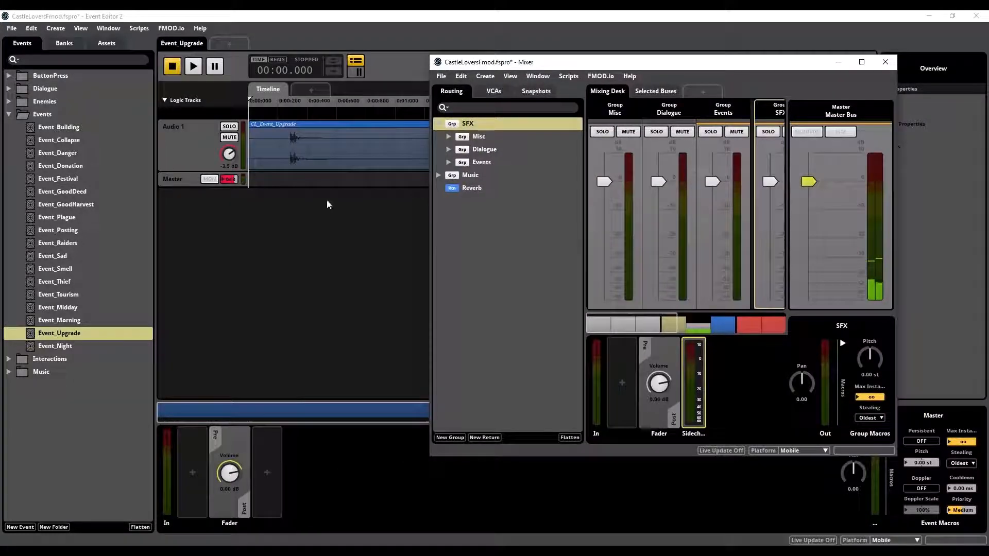
pyautogui.click(324, 157)
pyautogui.press('space')
# Step: Return to the Mixer, select the Music group, and widen the window to show its whole Compressor
pyautogui.moveTo(493, 551)
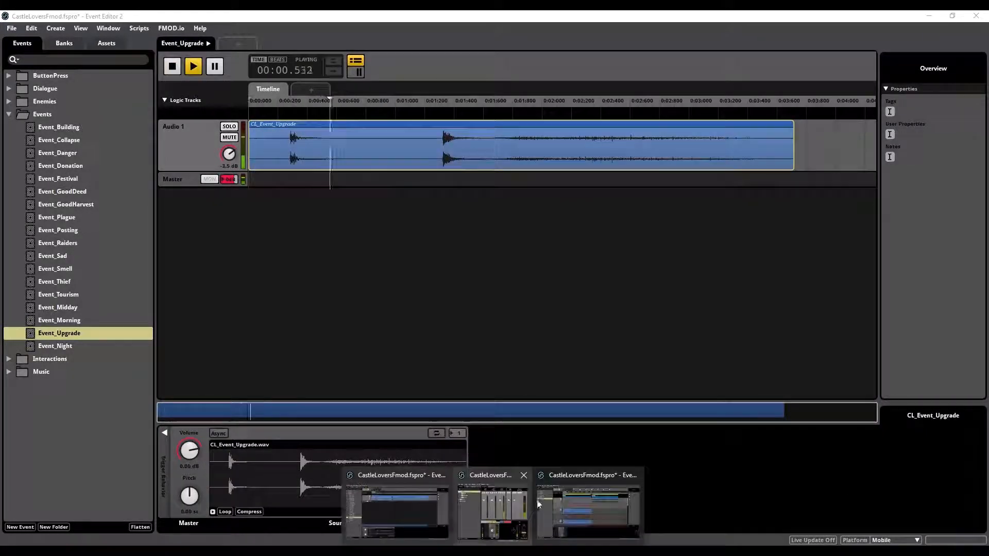
pyautogui.click(517, 506)
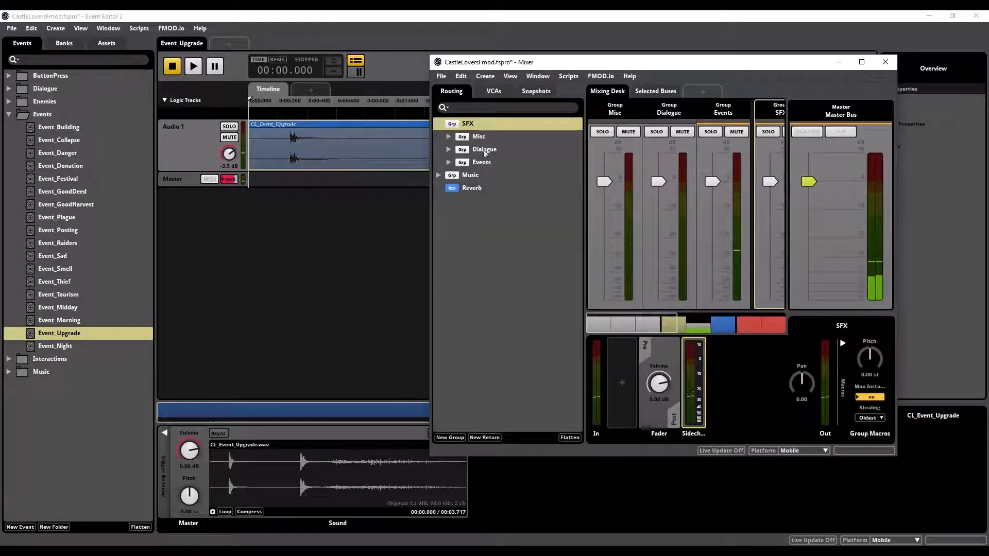
pyautogui.click(472, 175)
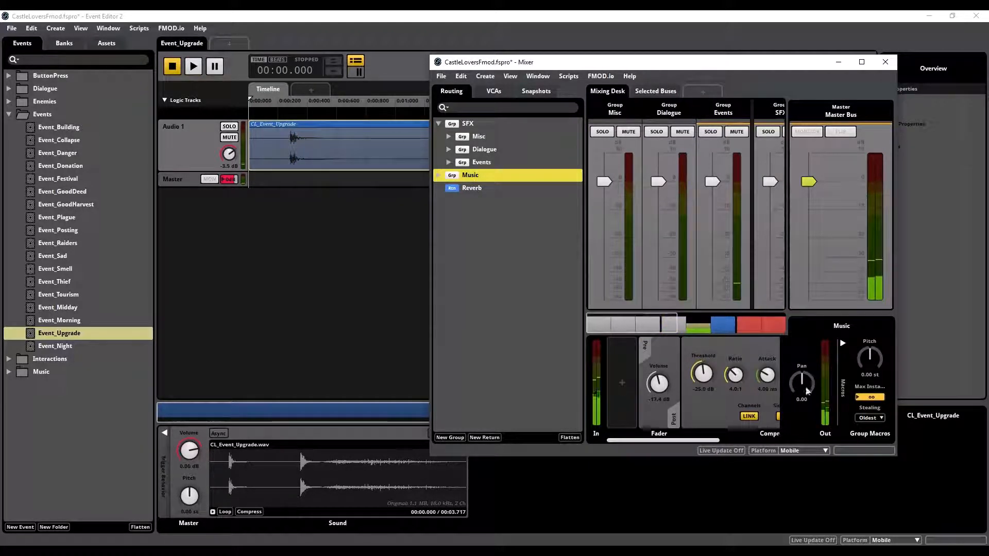
pyautogui.moveTo(897, 451); pyautogui.dragTo(984, 452)
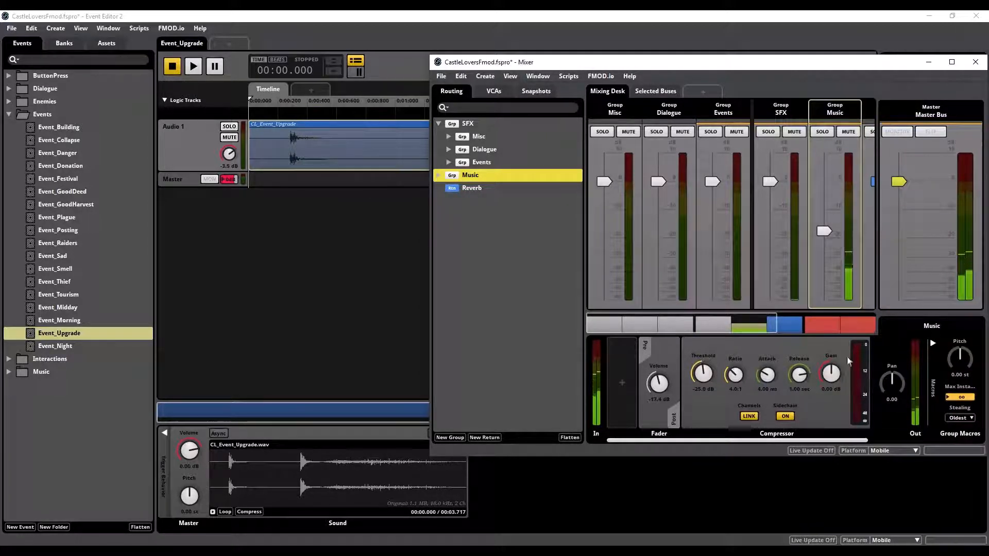
# Step: Bring the Mixer forward, move the Event Editor window off this screen, and maximize the Mixer
pyautogui.click(554, 30)
pyautogui.moveTo(492, 551)
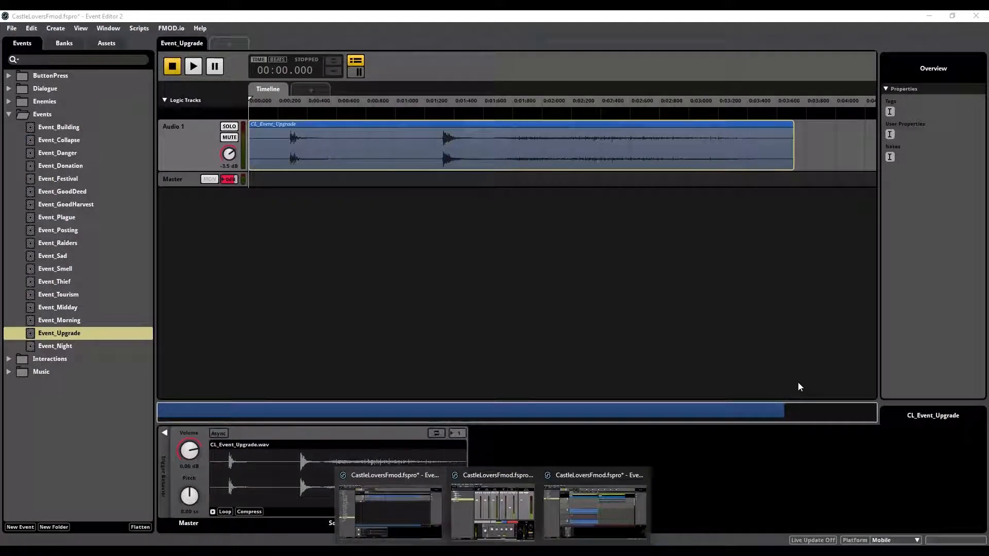
pyautogui.click(406, 480)
pyautogui.moveTo(493, 550)
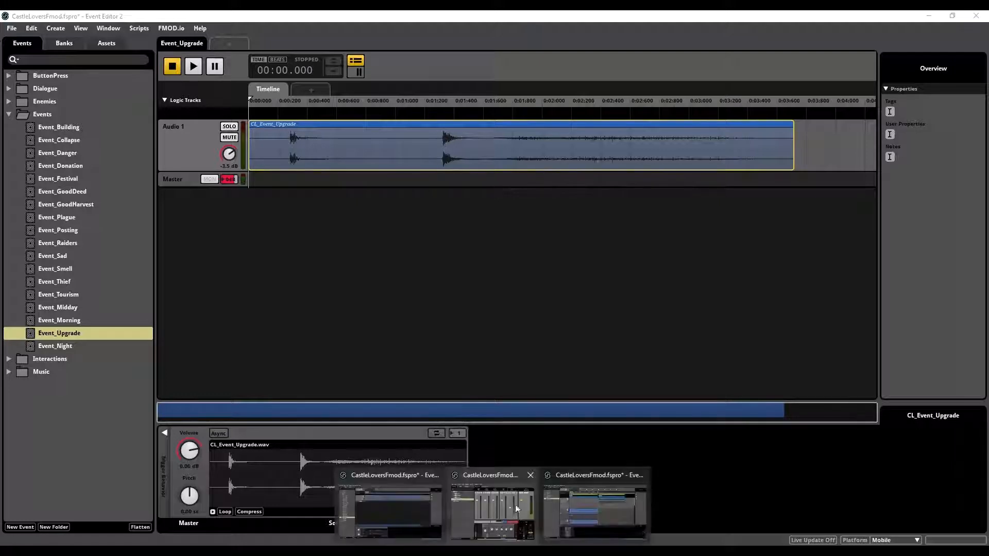
pyautogui.click(495, 505)
pyautogui.moveTo(719, 62); pyautogui.dragTo(585, 59)
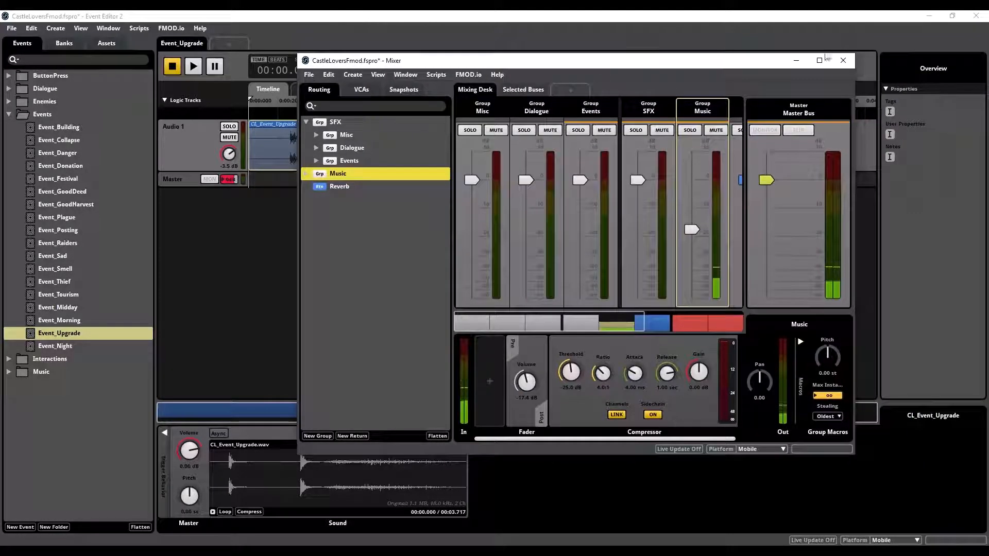
pyautogui.click(824, 17)
pyautogui.moveTo(826, 21); pyautogui.dragTo(988, 28)
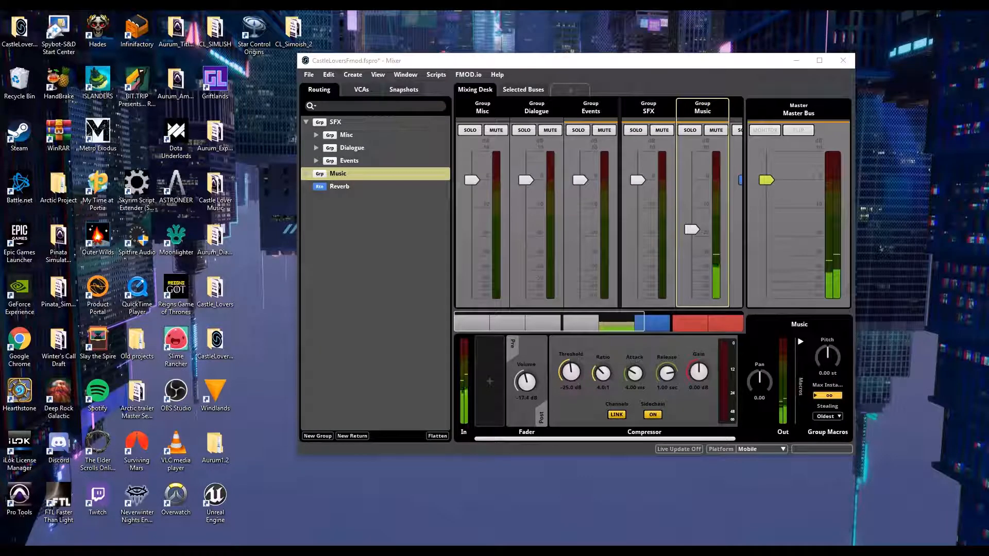
pyautogui.click(819, 60)
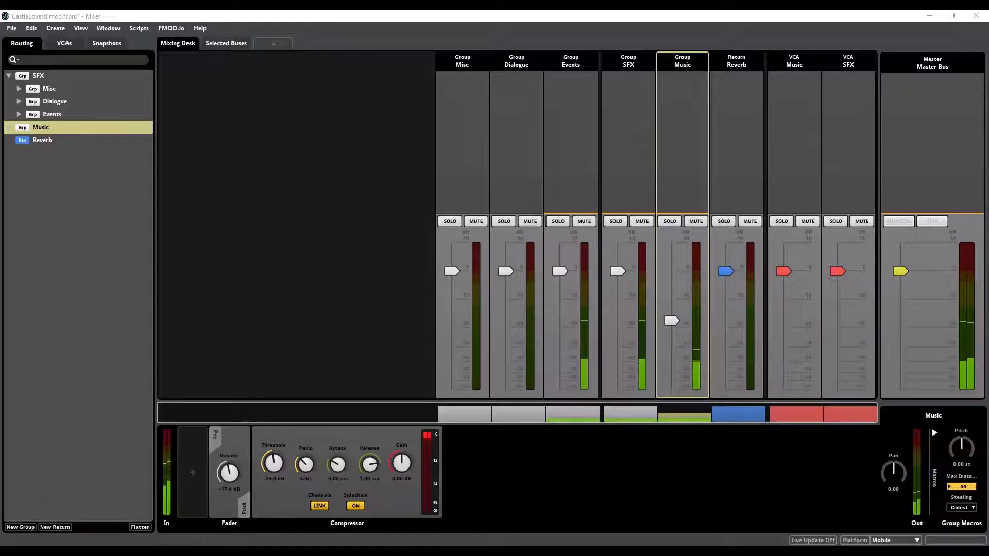
# Step: Bypass the Compressor on the Music group
pyautogui.rightClick(405, 452)
pyautogui.click(438, 442)
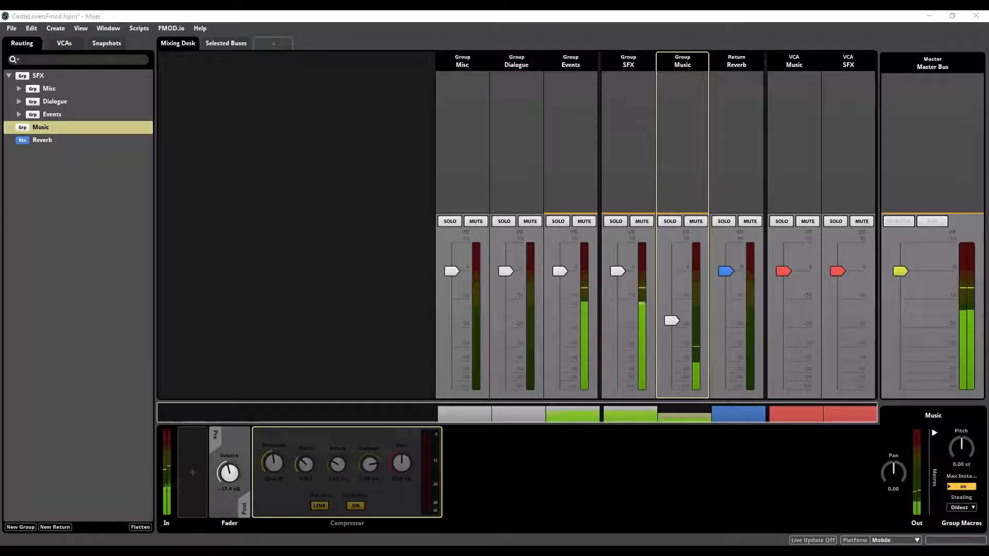
pyautogui.rightClick(394, 498)
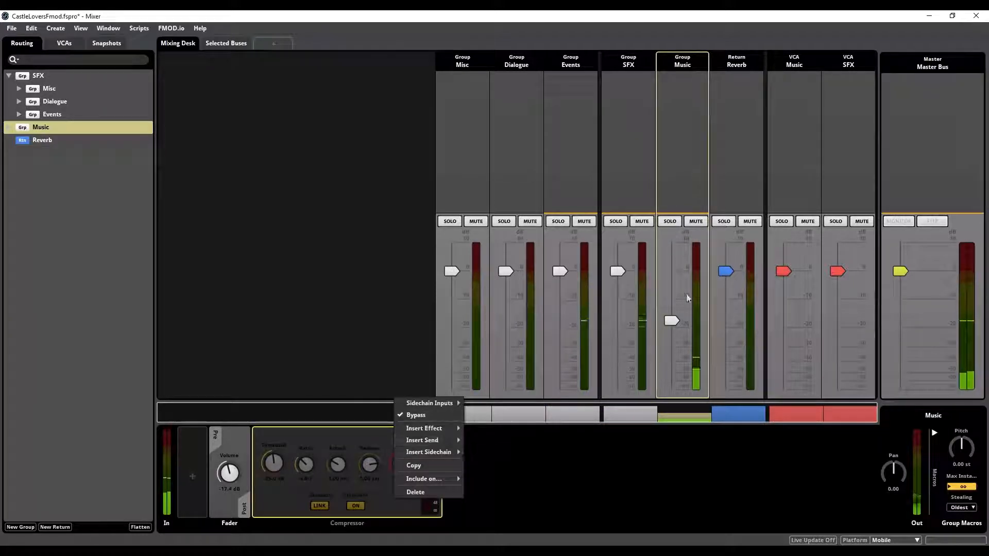
# Step: Raise the Music group's volume to 0 dB and play an event over the uncompressed music
pyautogui.click(673, 321)
pyautogui.moveTo(673, 322); pyautogui.dragTo(674, 273)
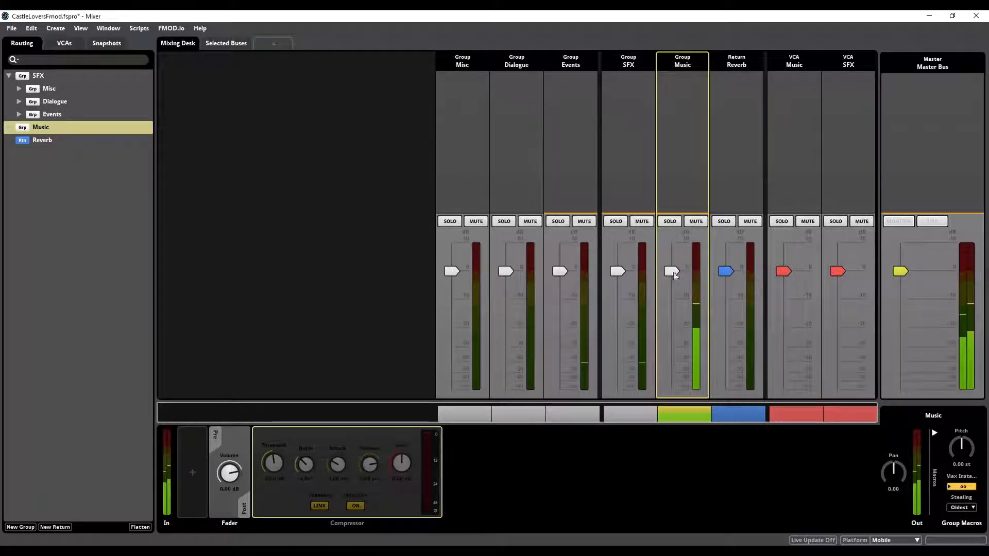
pyautogui.hotkey('alt', 'Tab')
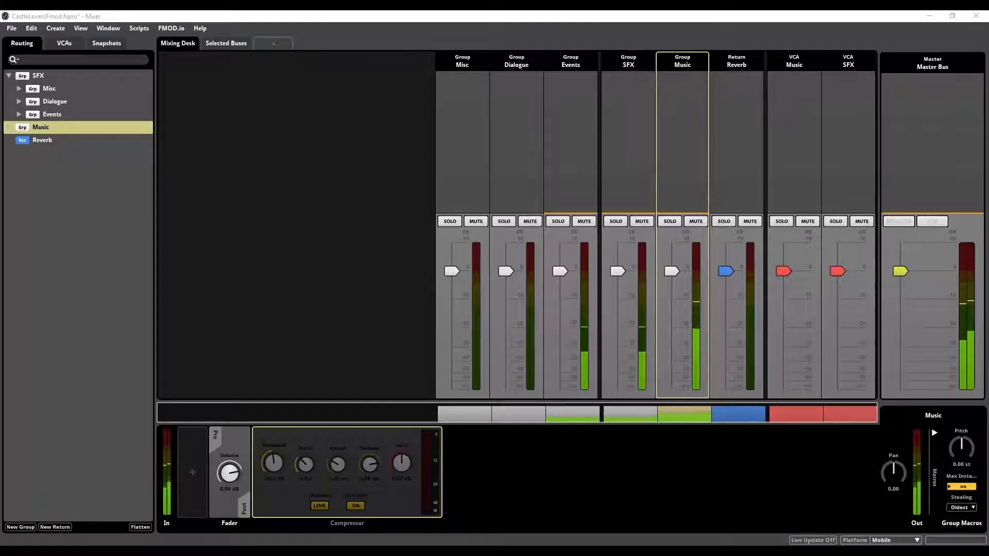
# Step: Turn off the bypass on the Music group's Compressor and lower the group's volume to about -16.2 dB
pyautogui.rightClick(415, 445)
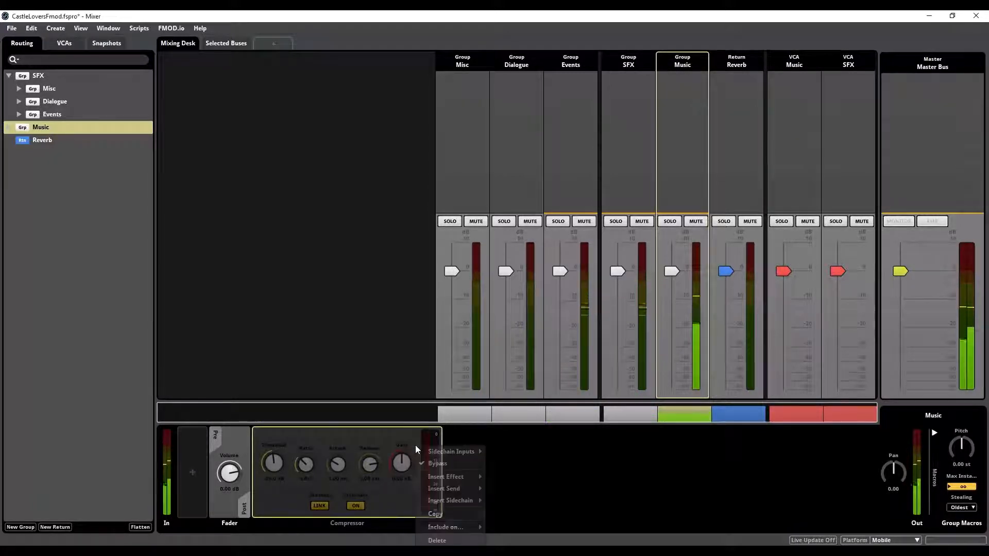
pyautogui.click(438, 463)
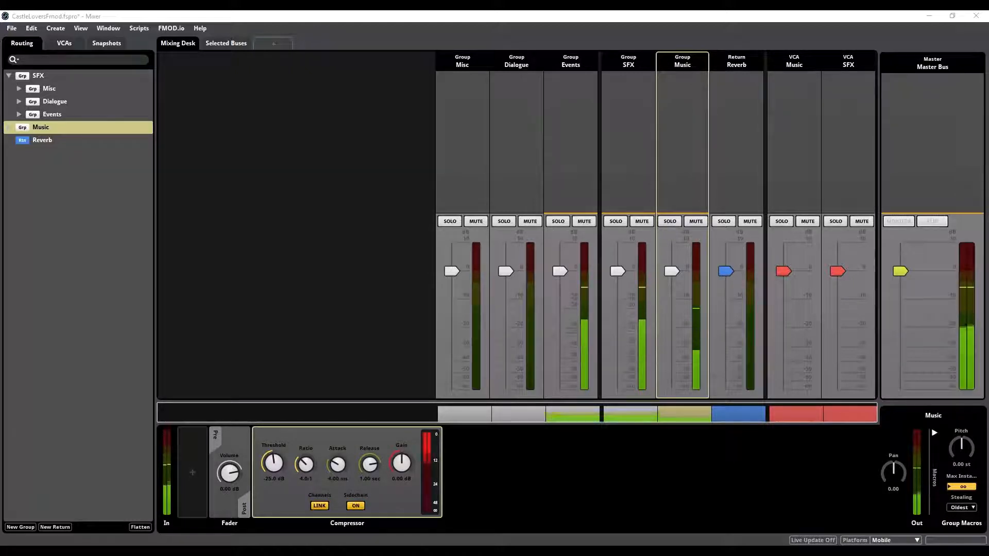
pyautogui.moveTo(671, 271); pyautogui.dragTo(672, 317)
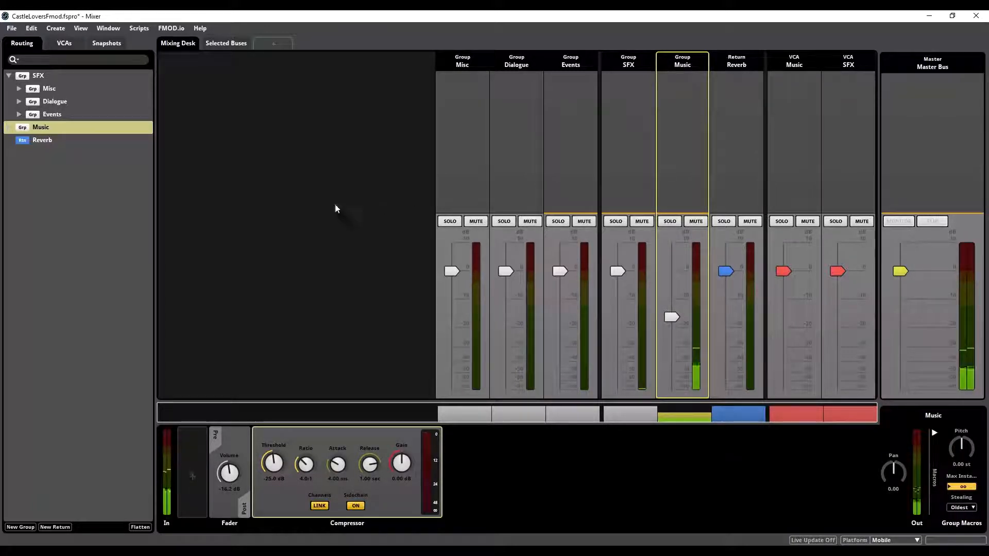
# Step: Collapse the SFX group in the routing tree and clear the bus selection
pyautogui.click(8, 76)
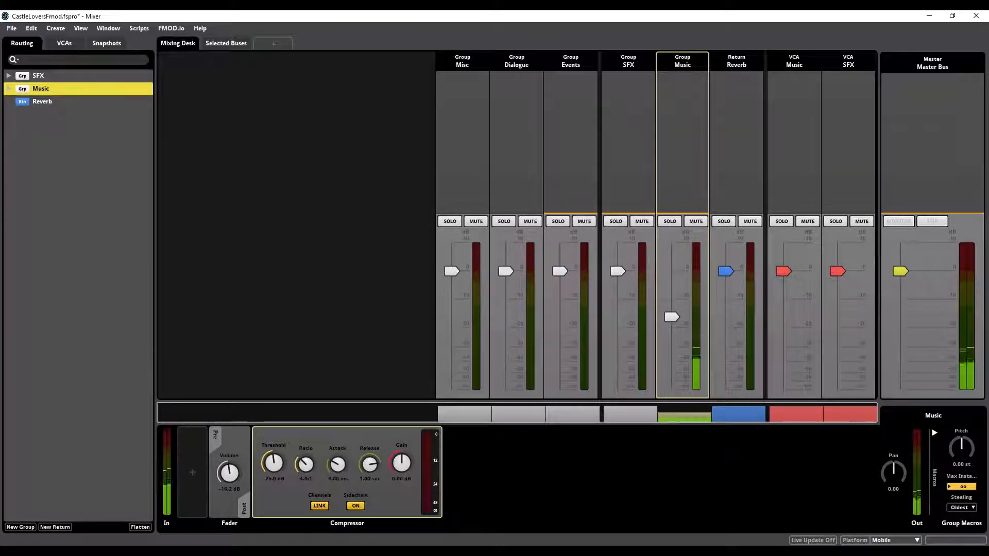
pyautogui.hotkey('alt', 'Tab')
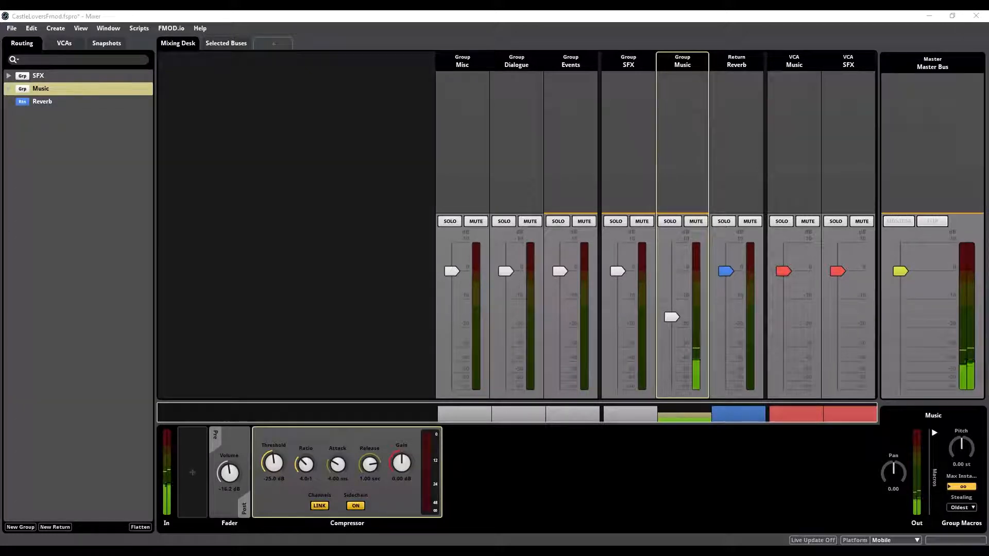
pyautogui.click(249, 152)
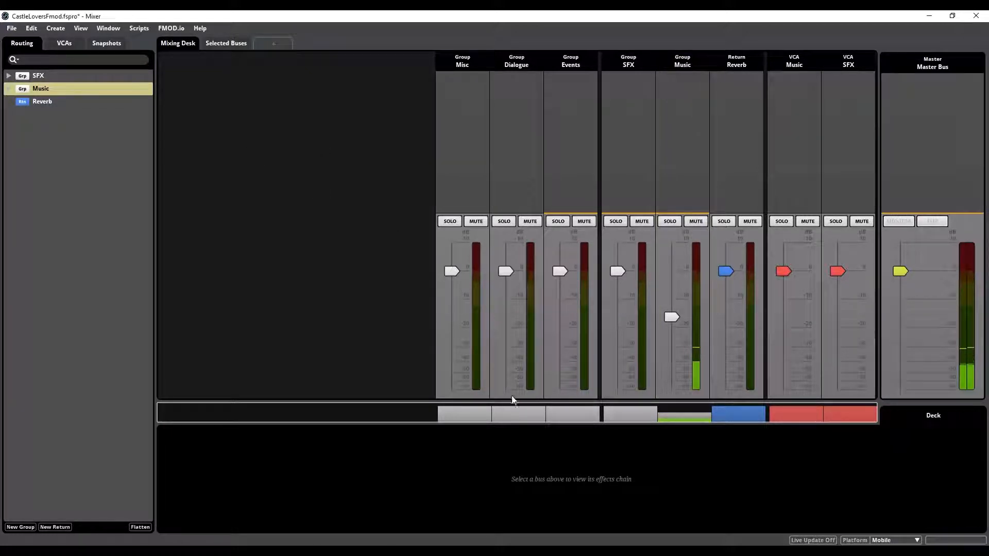